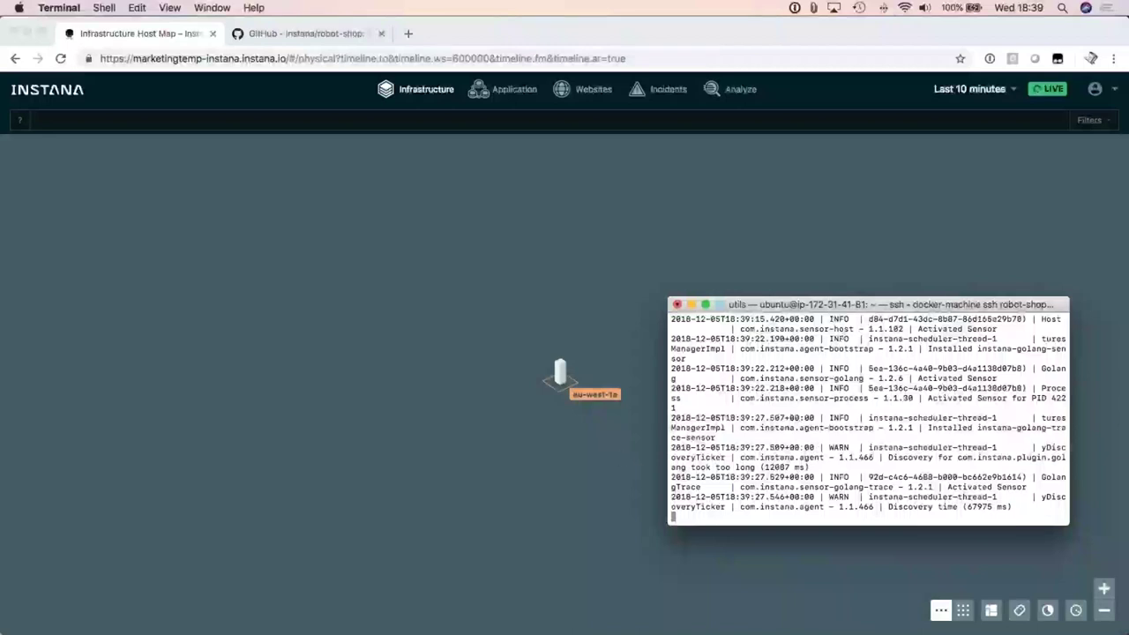
# Open the dashboard of the eu-west-1a host from the infrastructure map and review its CPU, memory and filesystem metrics
pyautogui.click(620, 453)
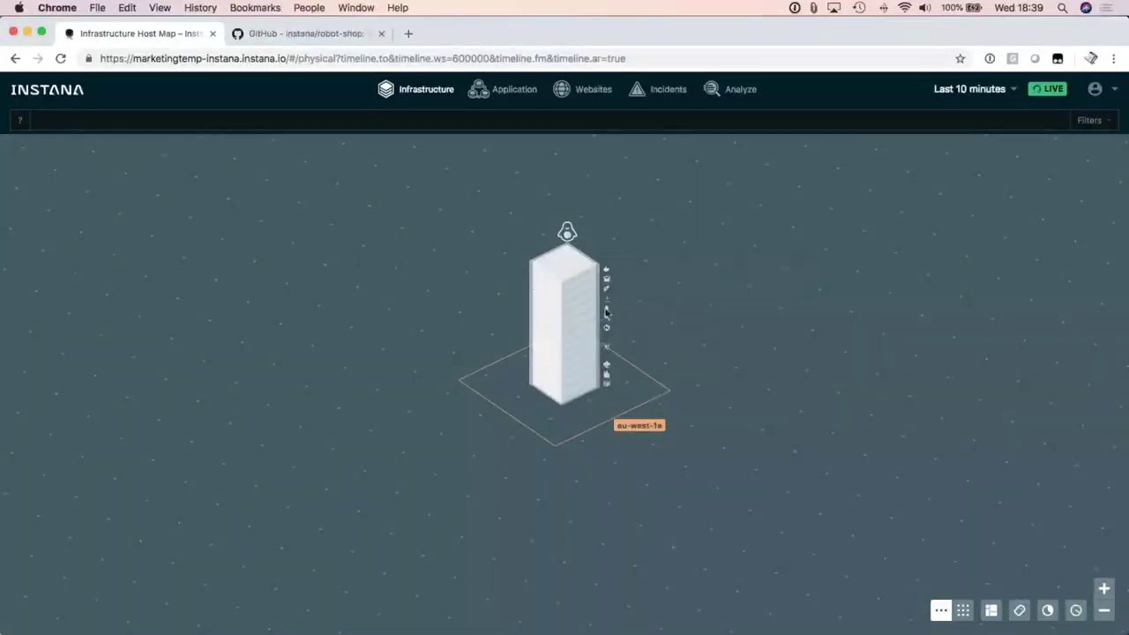
pyautogui.click(1104, 590)
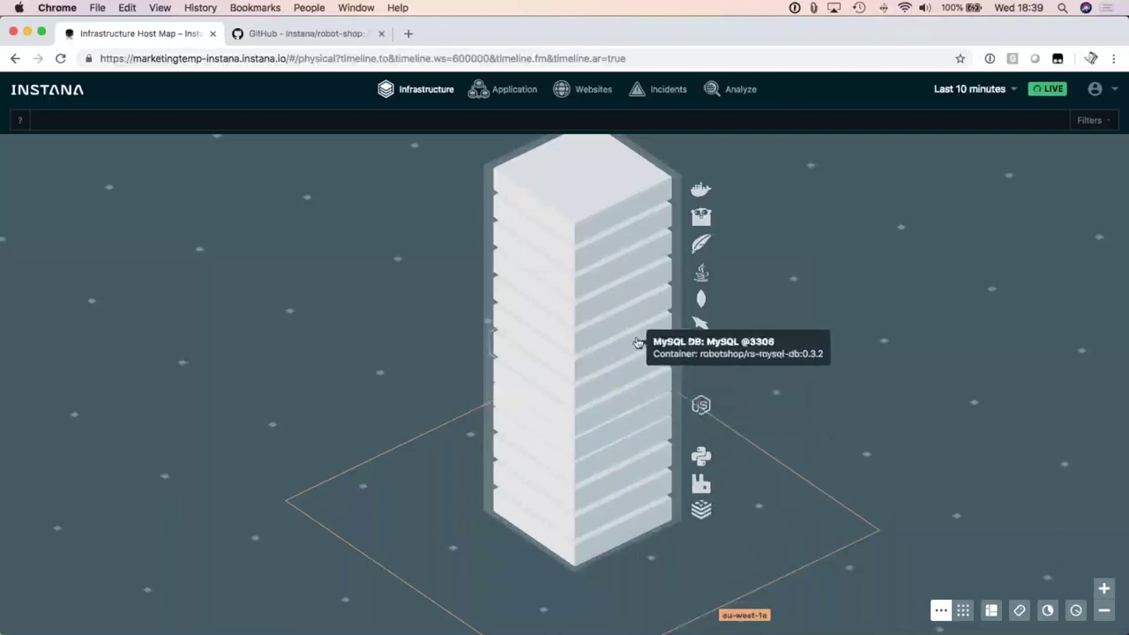
pyautogui.click(680, 201)
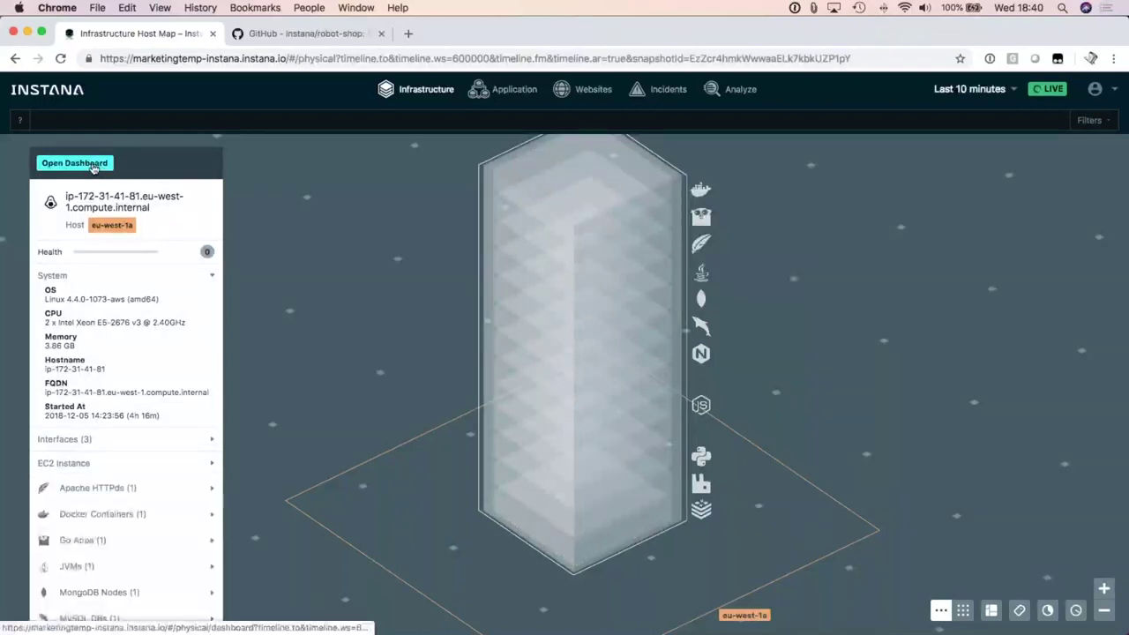
pyautogui.click(74, 163)
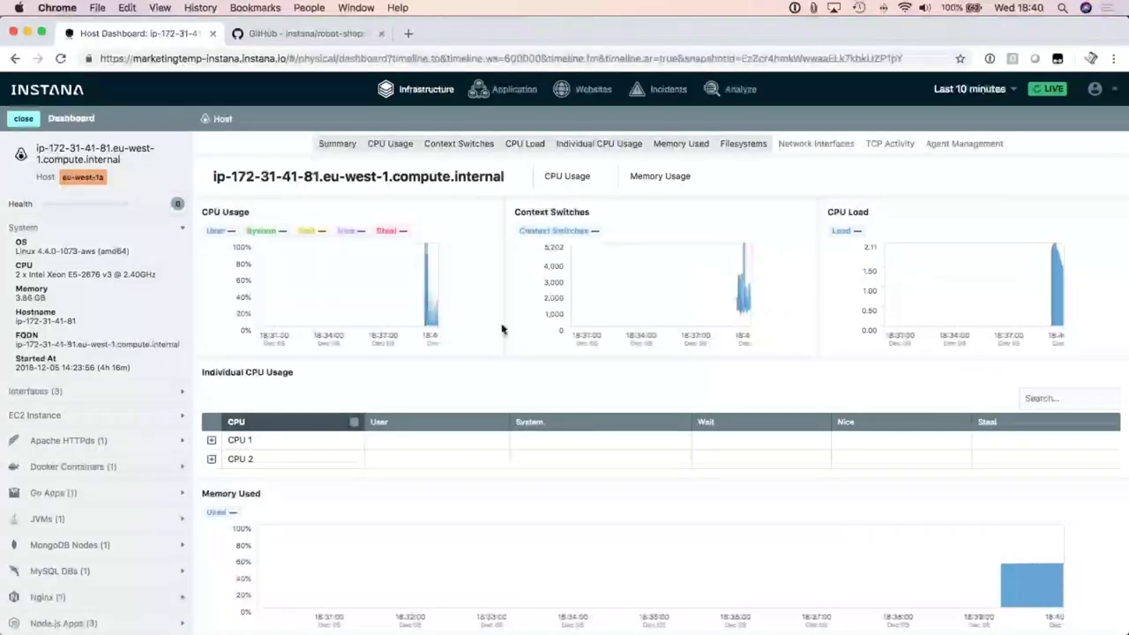
pyautogui.scroll(-4, 114, 474)
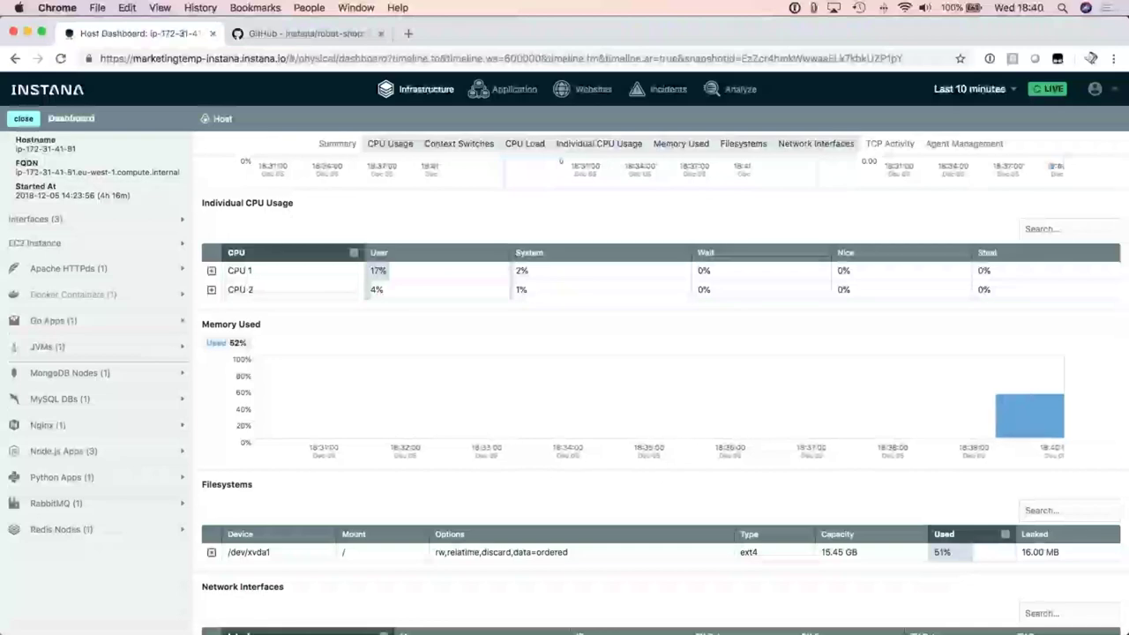
# Open the dashboard of the host's catalogue Node.js app and review its memory, GC, heap space and event loop metrics
pyautogui.click(64, 451)
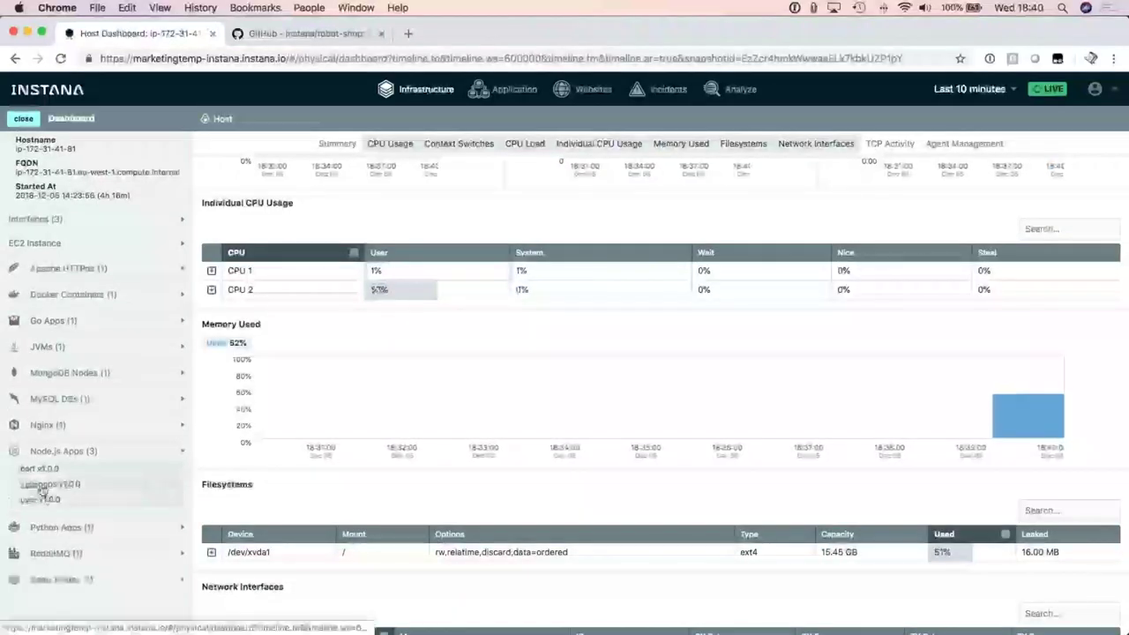
pyautogui.click(41, 487)
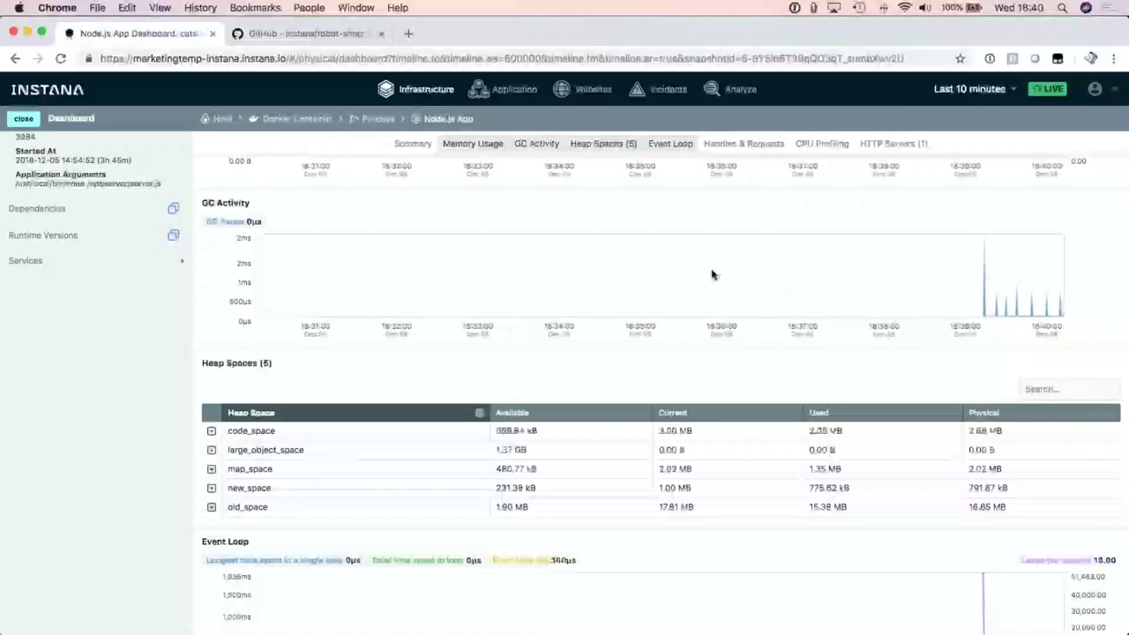
pyautogui.scroll(-10, 713, 275)
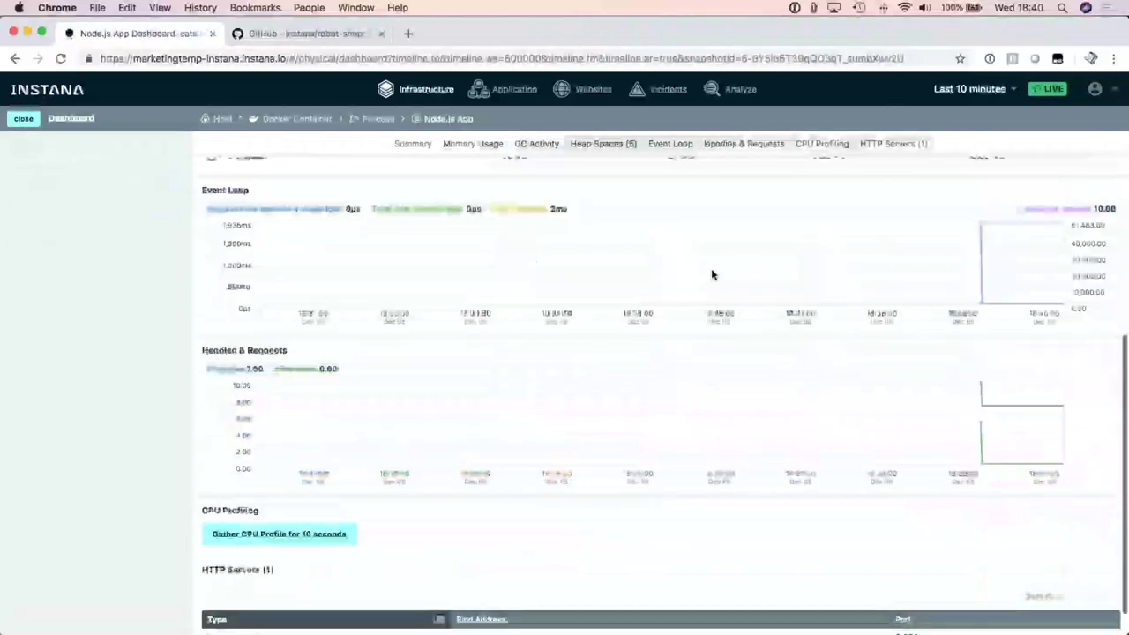
pyautogui.scroll(10, 713, 274)
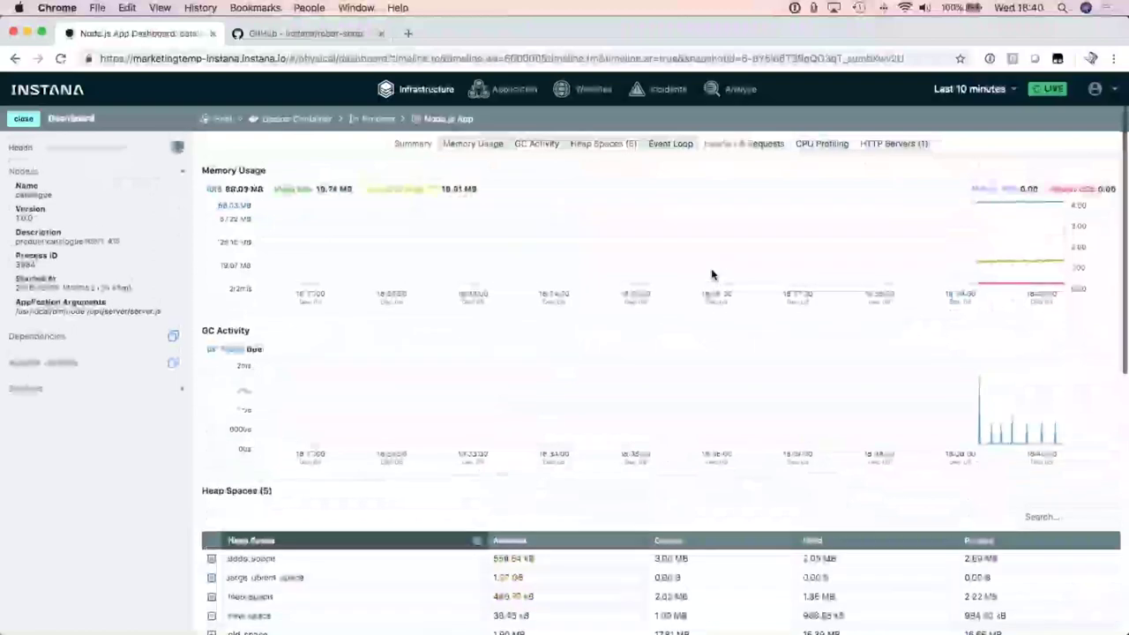
pyautogui.scroll(2, 713, 274)
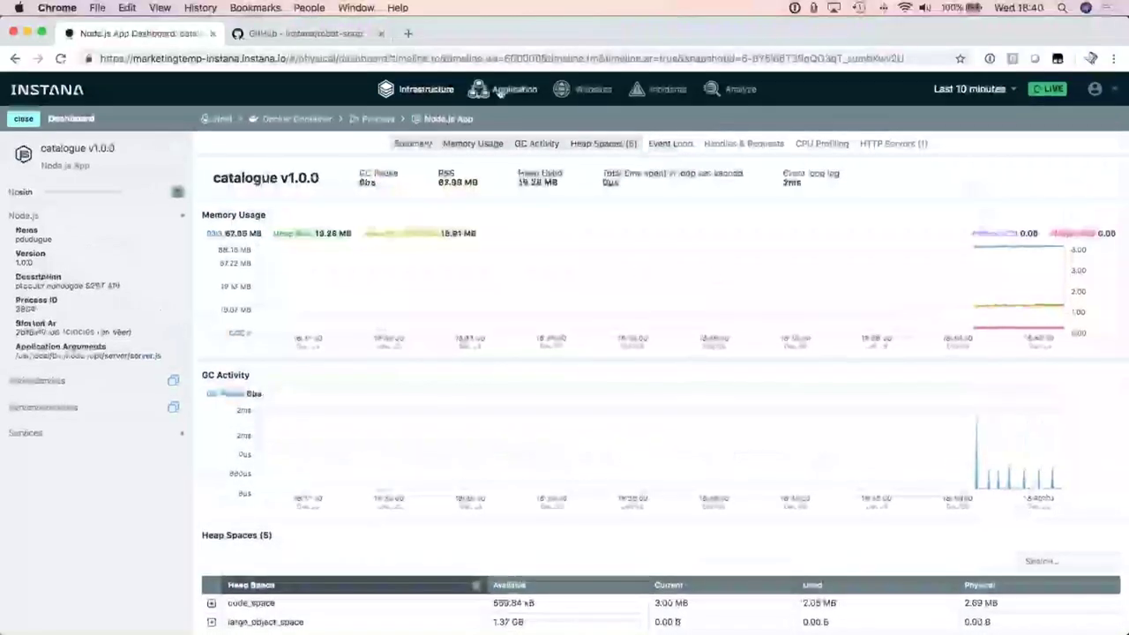
# List the monitored application services and open the summary of the rs-catalogue service
pyautogui.click(503, 89)
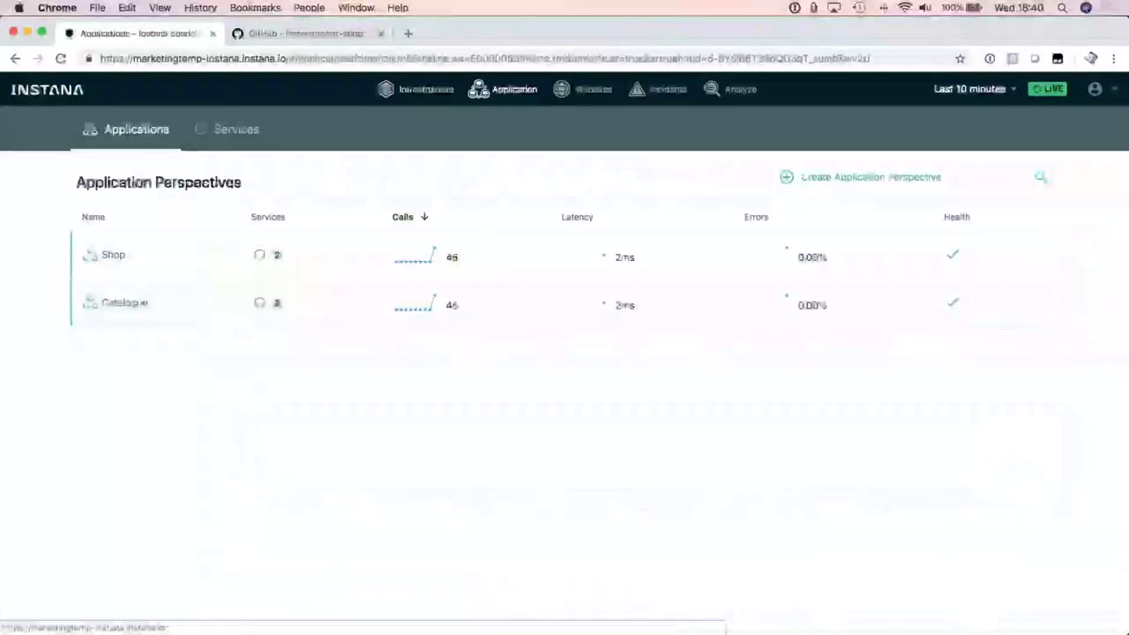
pyautogui.click(231, 129)
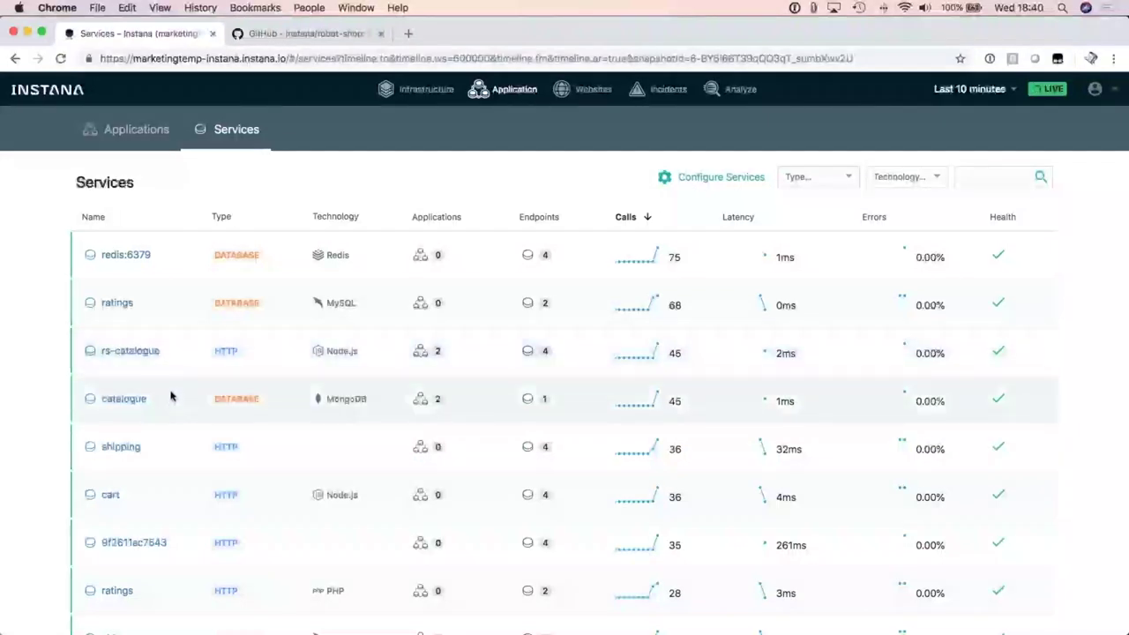
pyautogui.click(133, 354)
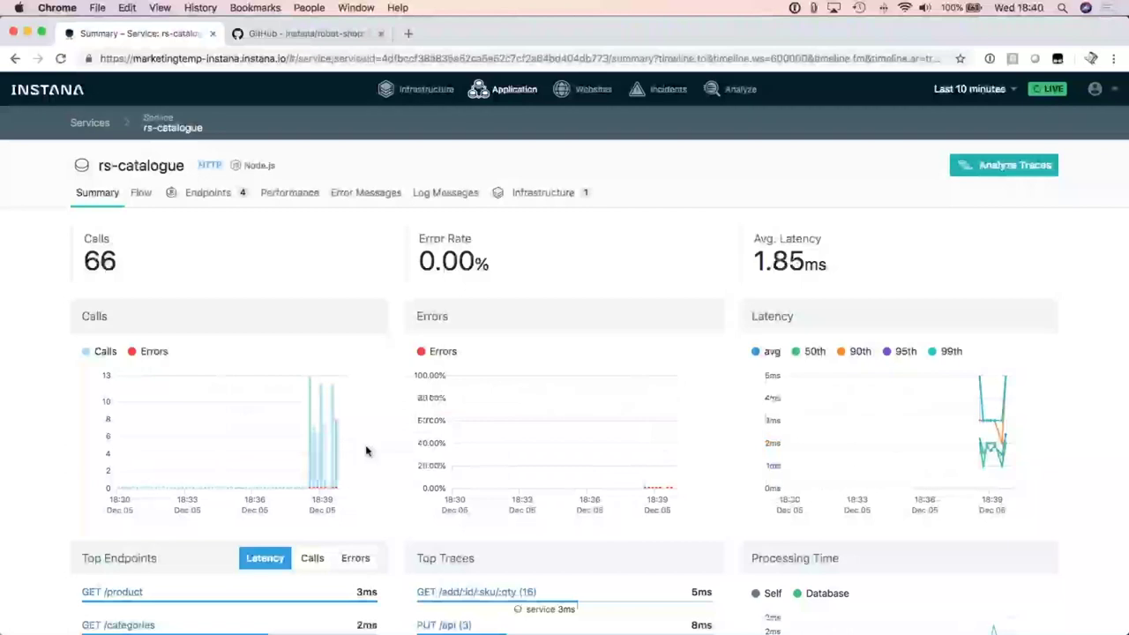
# Inspect the GET /product endpoint of the rs-catalogue service, and return to the list of all services
pyautogui.click(210, 194)
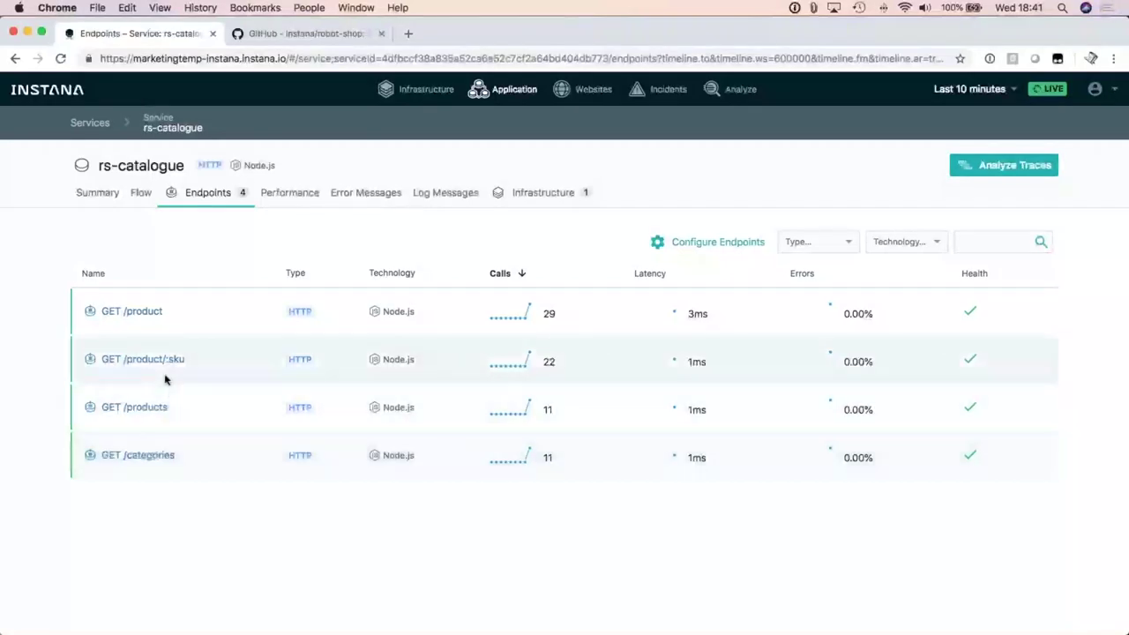
pyautogui.click(147, 314)
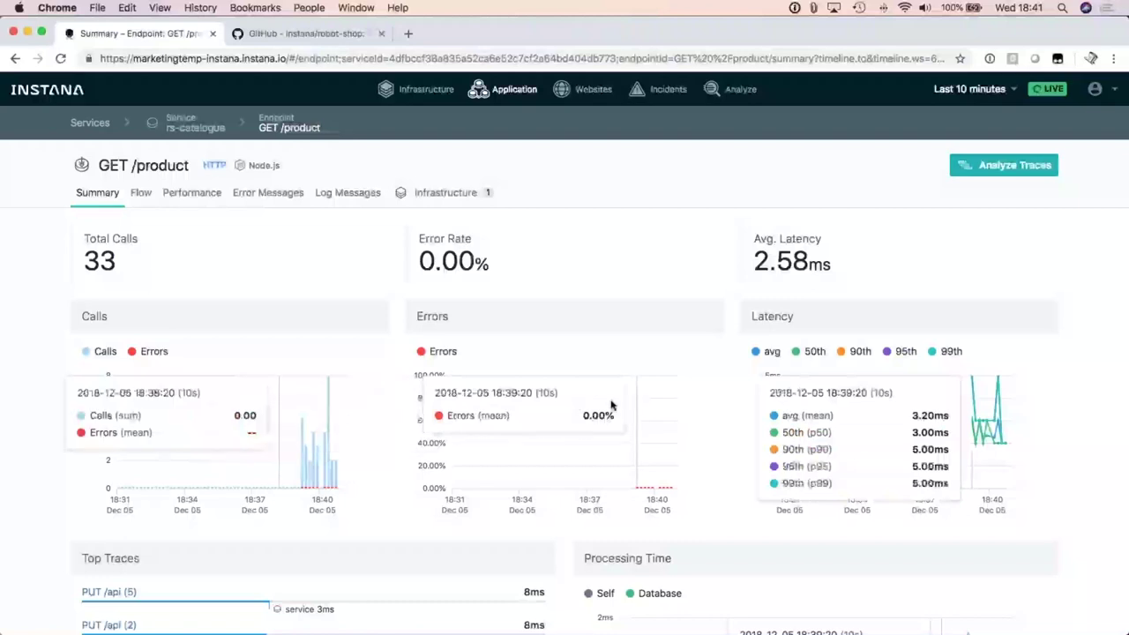
pyautogui.click(90, 123)
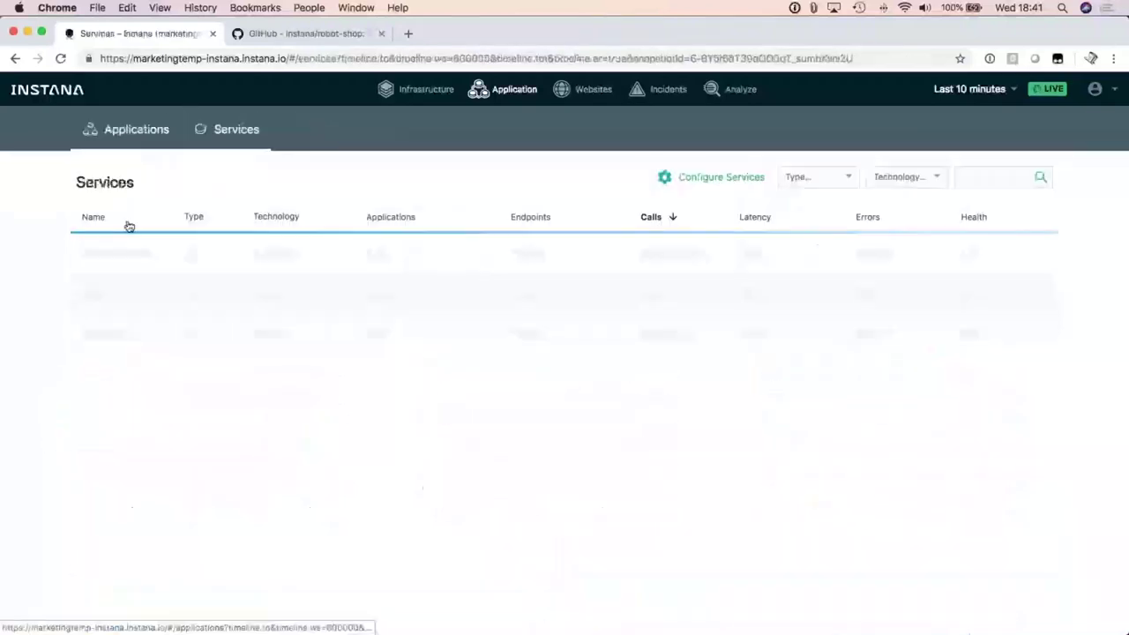
pyautogui.click(988, 177)
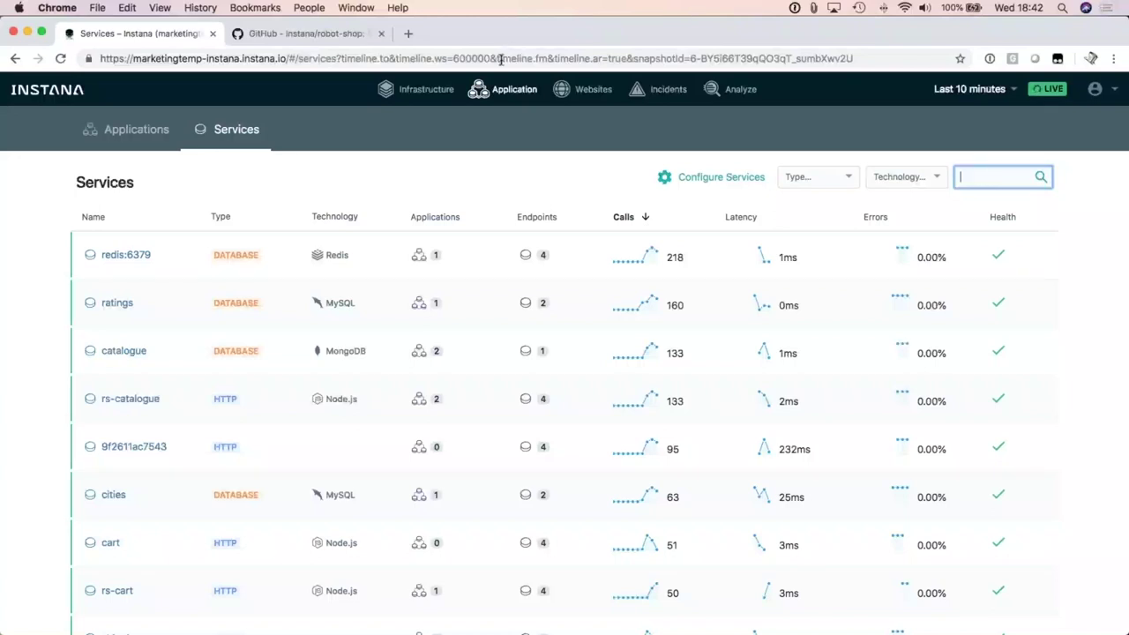
# Open a new browser tab and try to load the documentation site
pyautogui.click(409, 33)
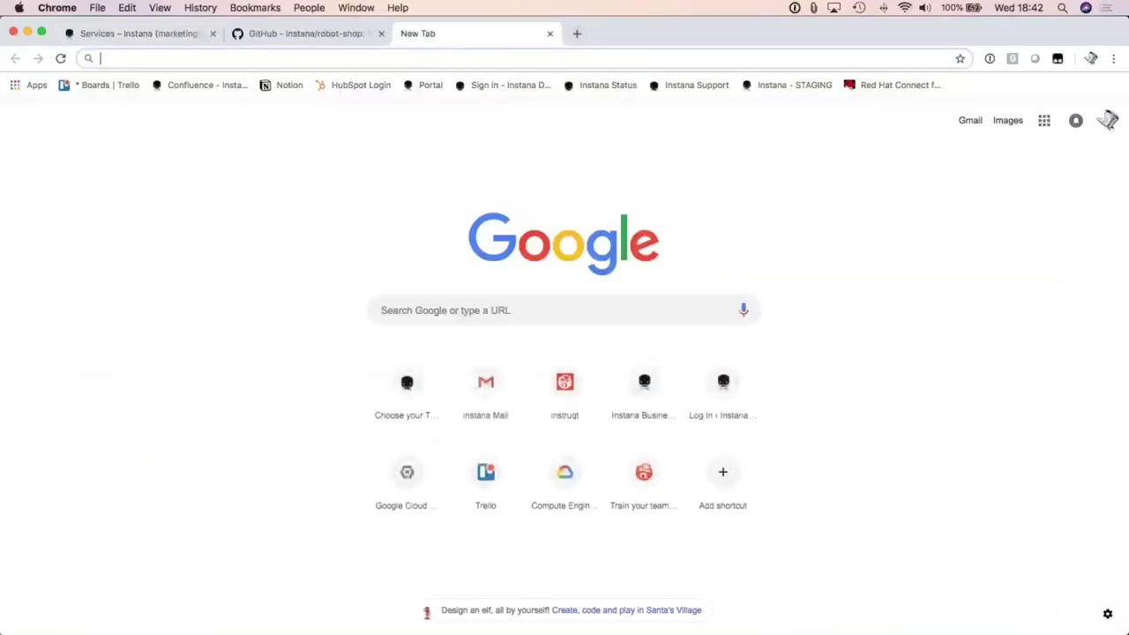
pyautogui.write('docs')
pyautogui.press('Return')
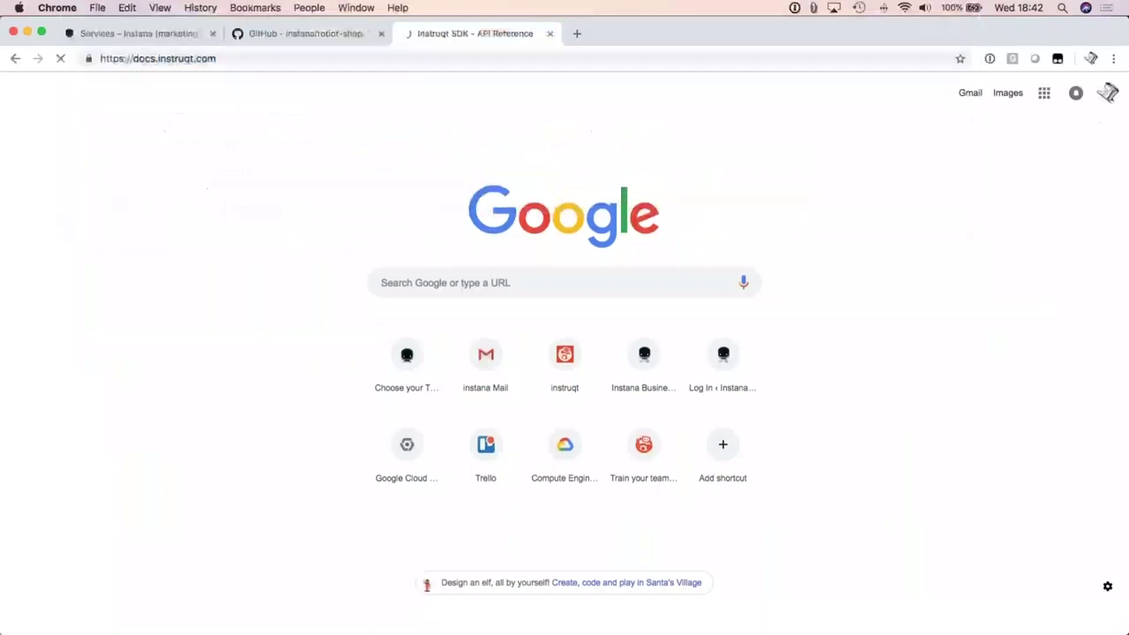
# Try to open the Instana documentation at doc.instana.com
pyautogui.doubleClick(379, 58)
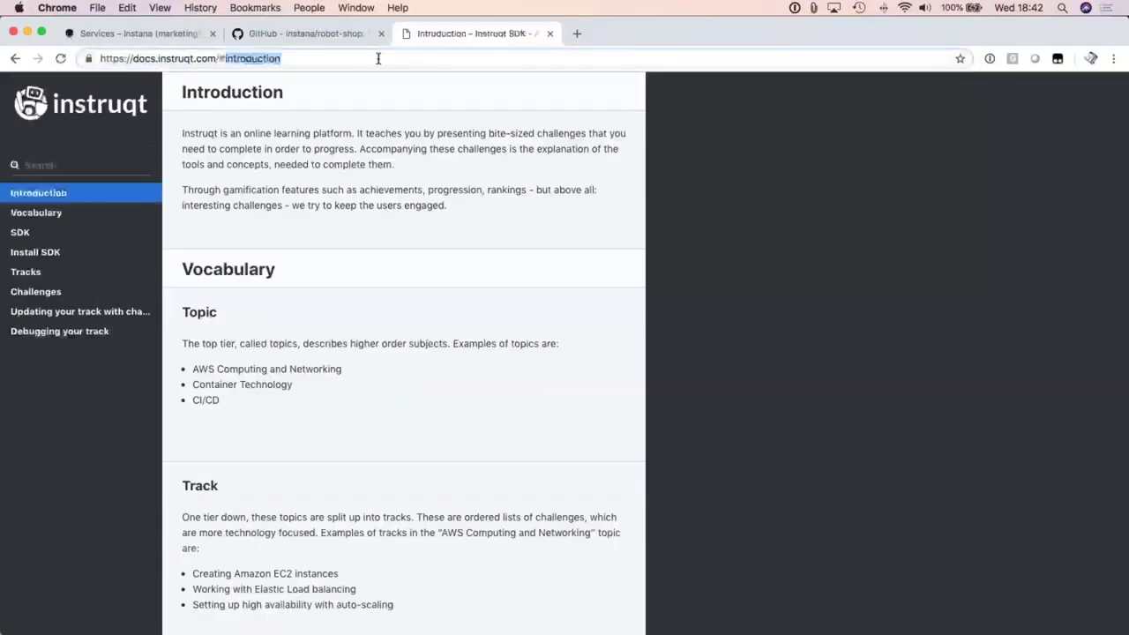
pyautogui.press('super+a')
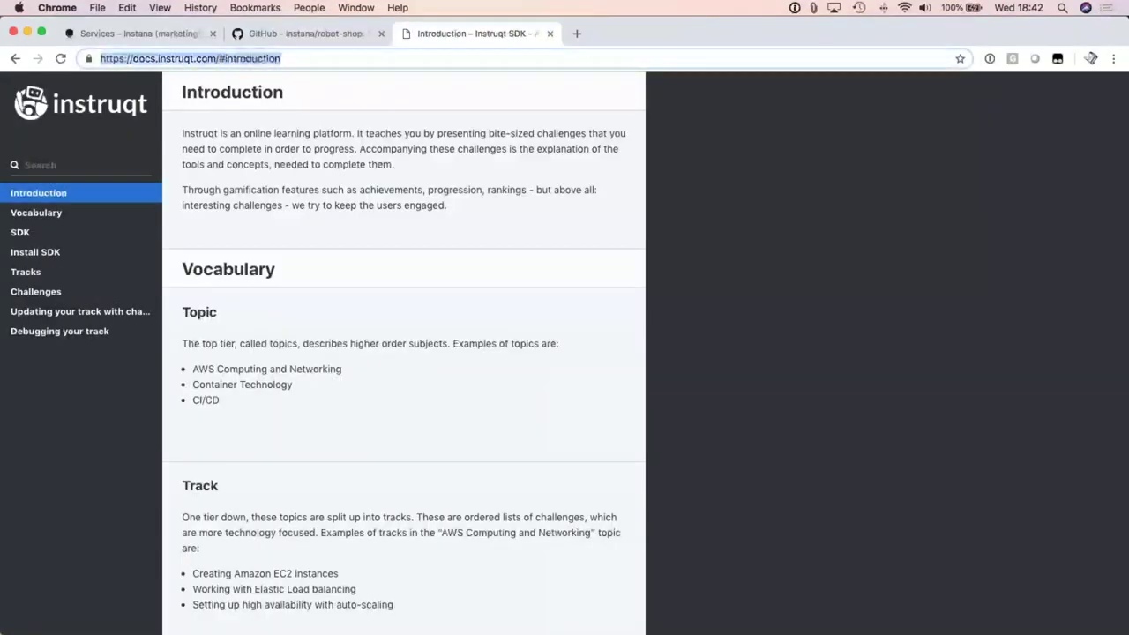
pyautogui.write('doc.')
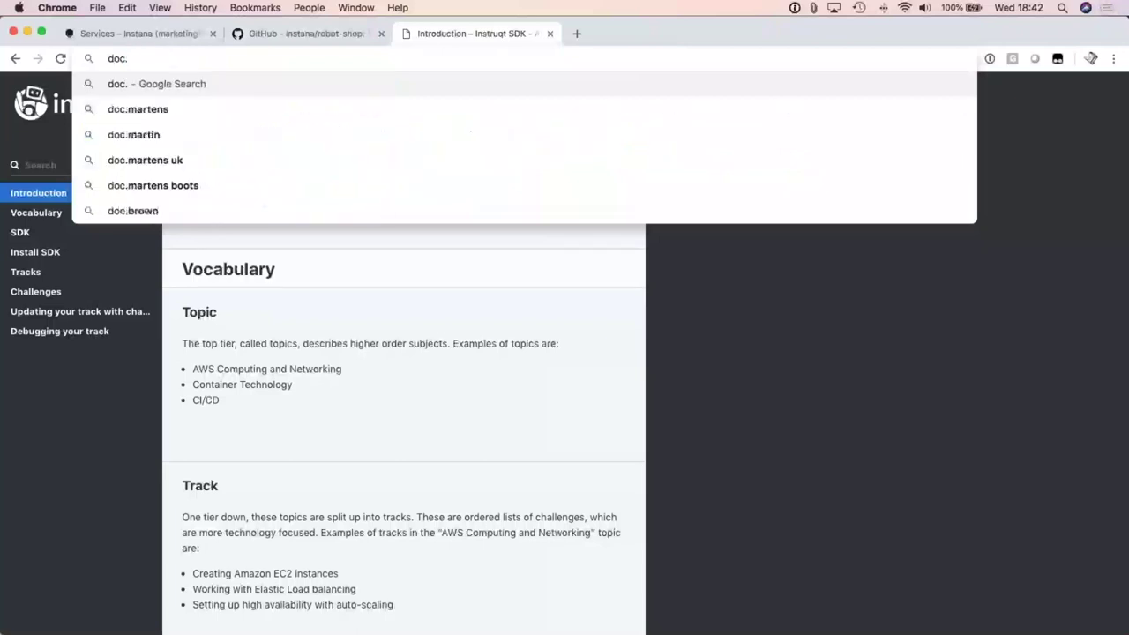
pyautogui.write('i')
pyautogui.write('n')
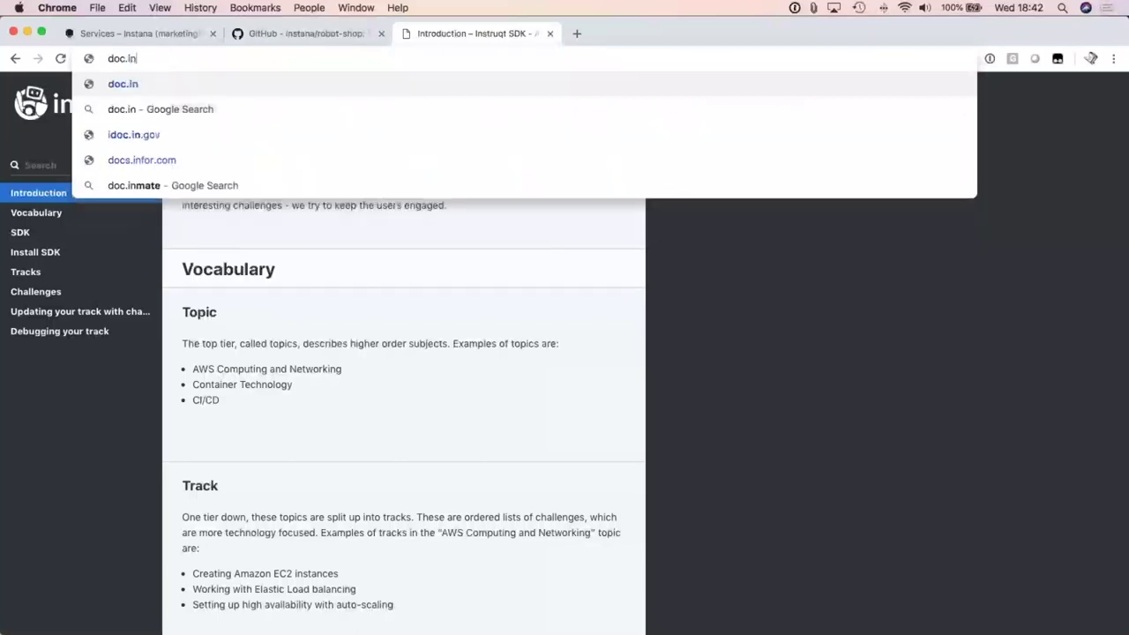
pyautogui.write('stana.com')
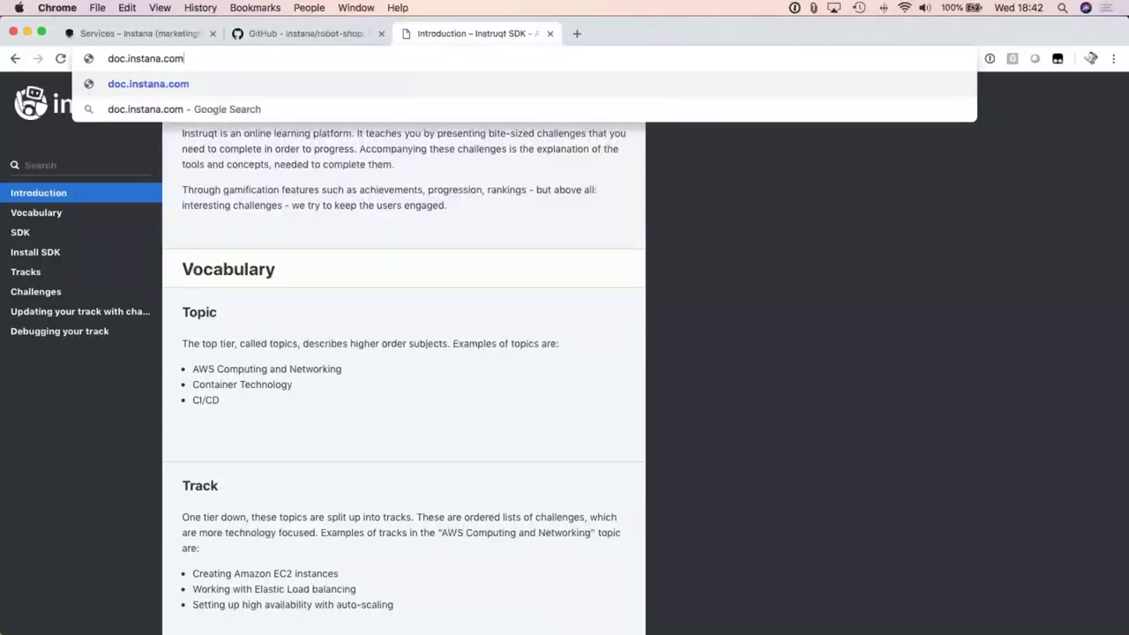
pyautogui.press('Return')
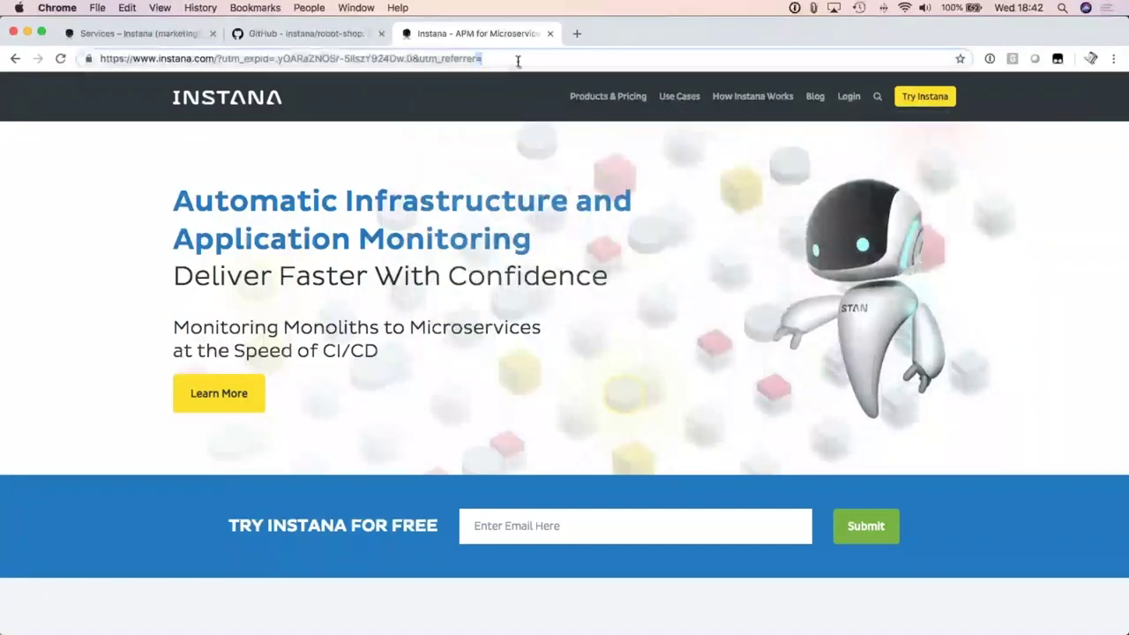
# Load the documentation site docs.instana.com and open its list of supported agent sensors
pyautogui.click(464, 58)
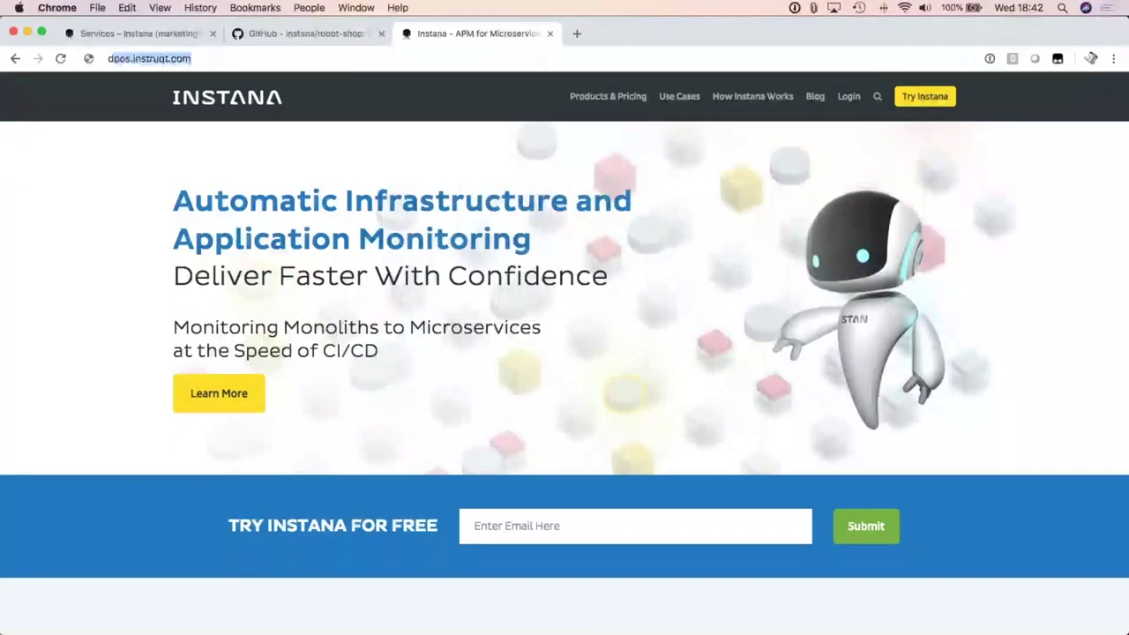
pyautogui.write('docs.instana.com')
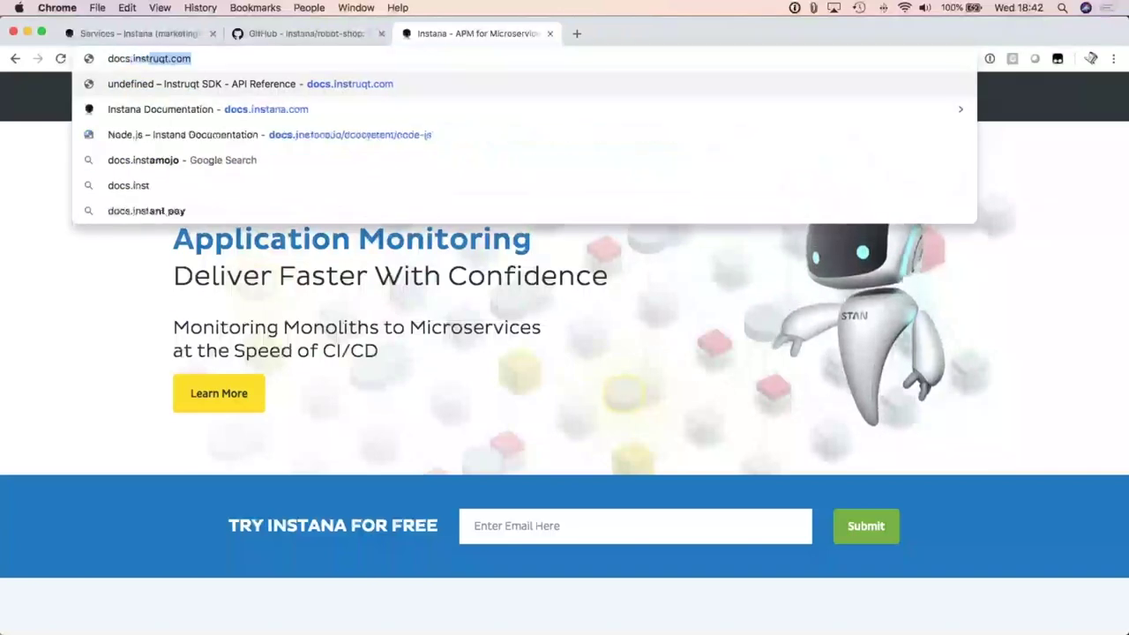
pyautogui.press('Return')
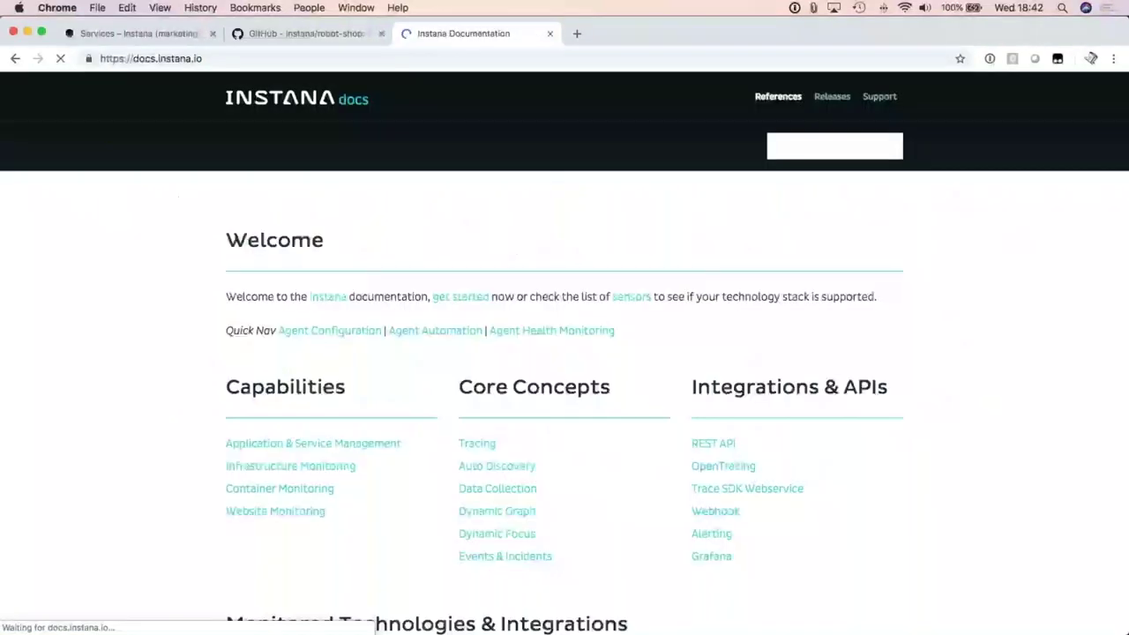
pyautogui.click(628, 294)
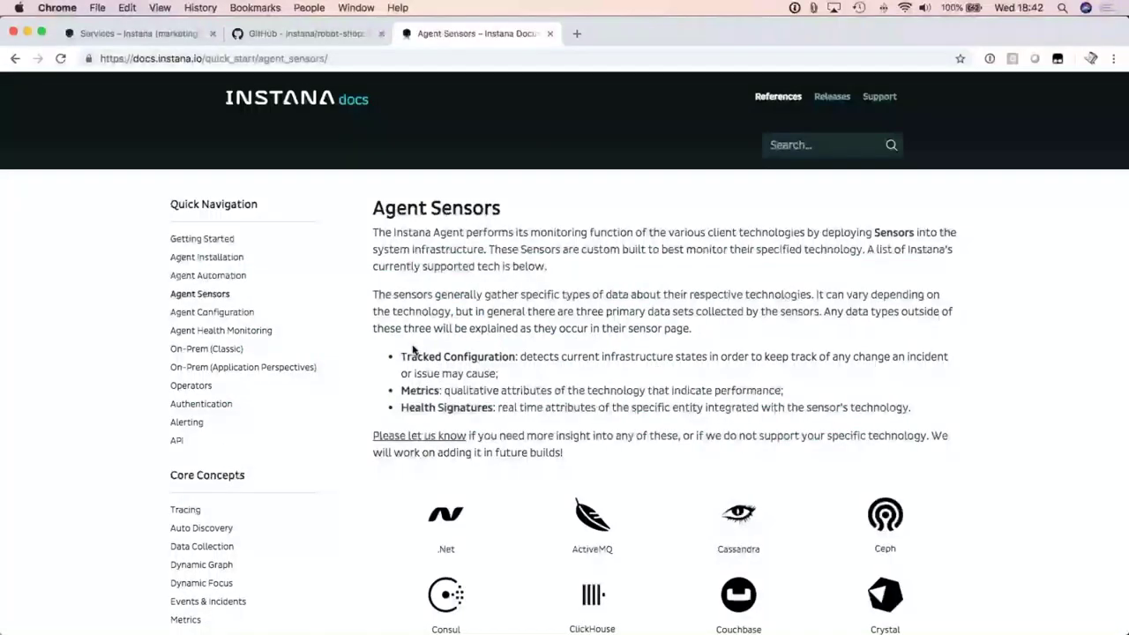
# Open the Kafka page from the agent sensors list and review its tracked configuration, metrics and health signatures
pyautogui.scroll(-7, 514, 345)
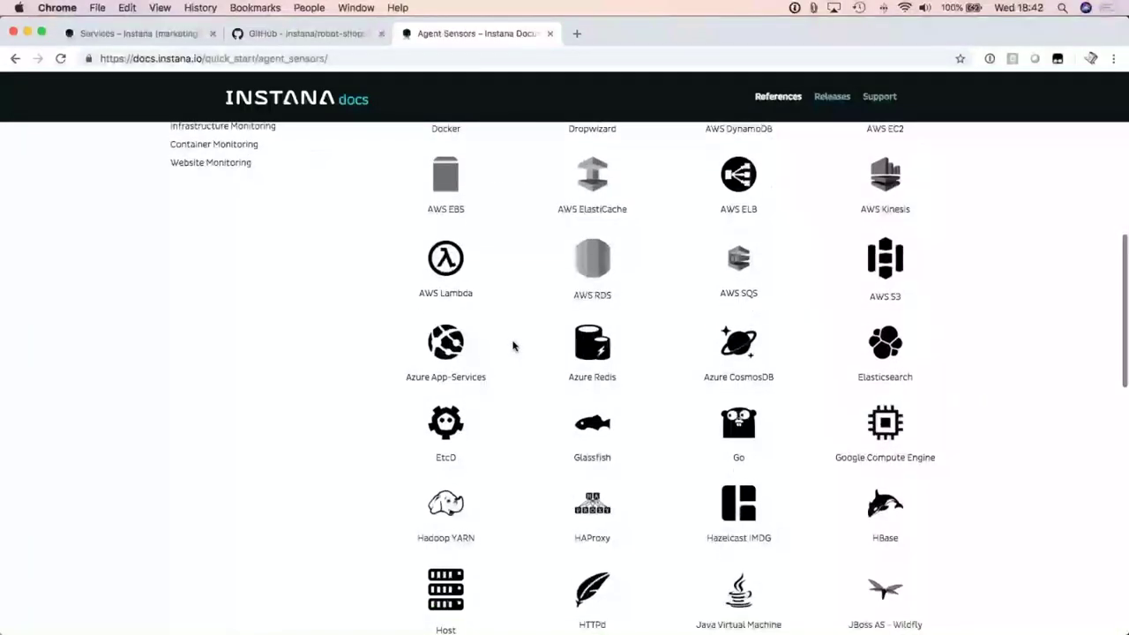
pyautogui.scroll(-5, 514, 345)
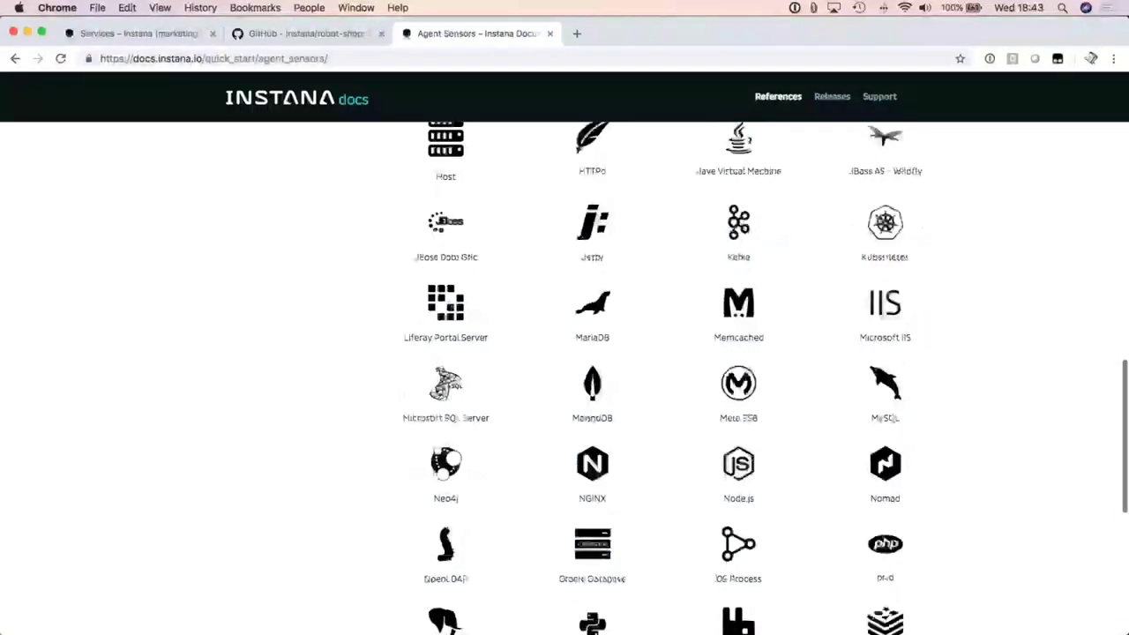
pyautogui.click(739, 226)
pyautogui.scroll(-2, 552, 436)
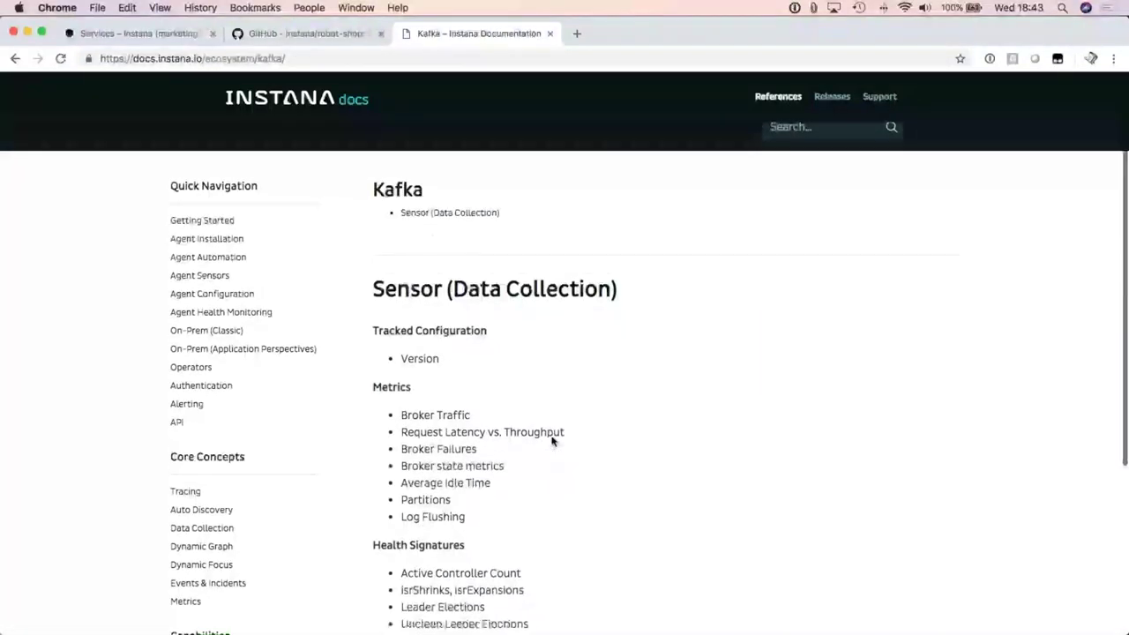
pyautogui.scroll(-2, 552, 440)
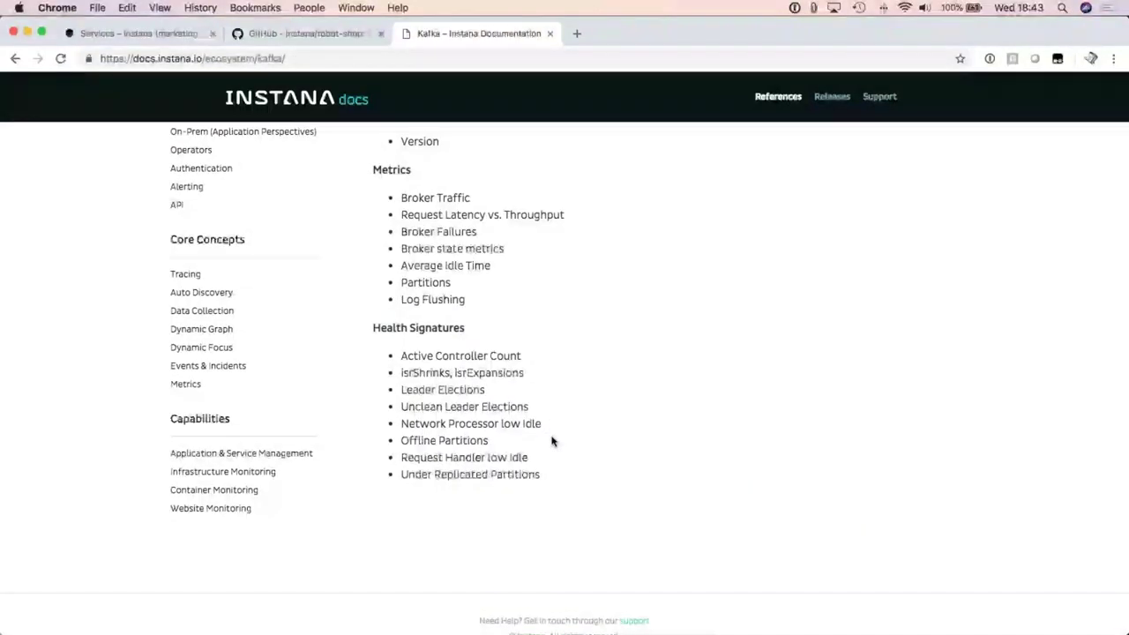
pyautogui.scroll(1, 552, 441)
pyautogui.scroll(2, 552, 441)
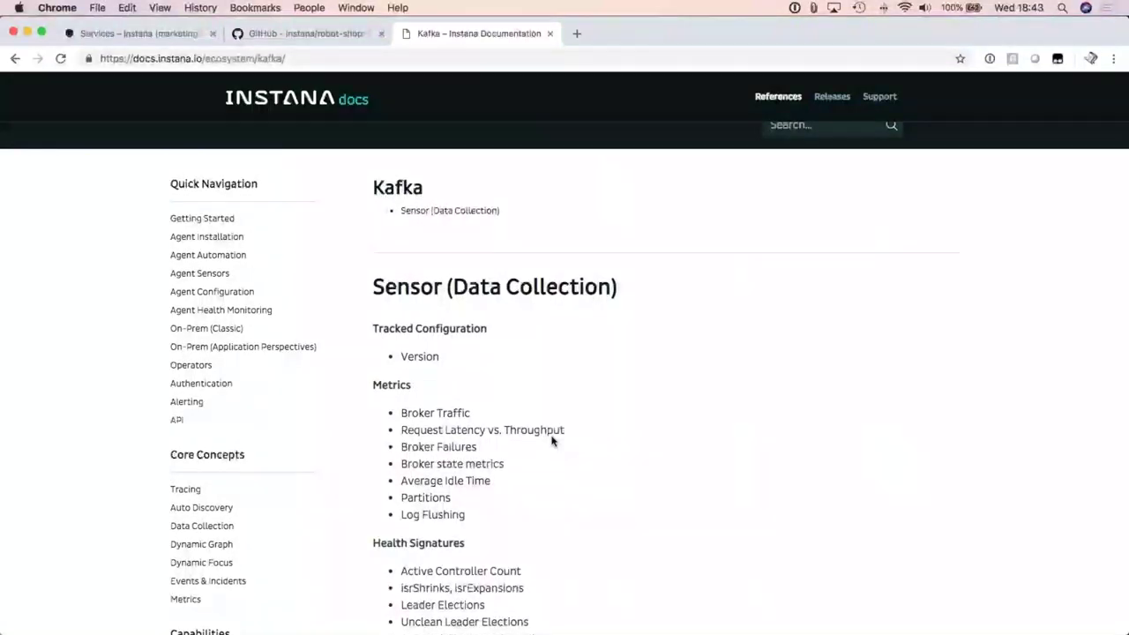
pyautogui.scroll(1, 552, 441)
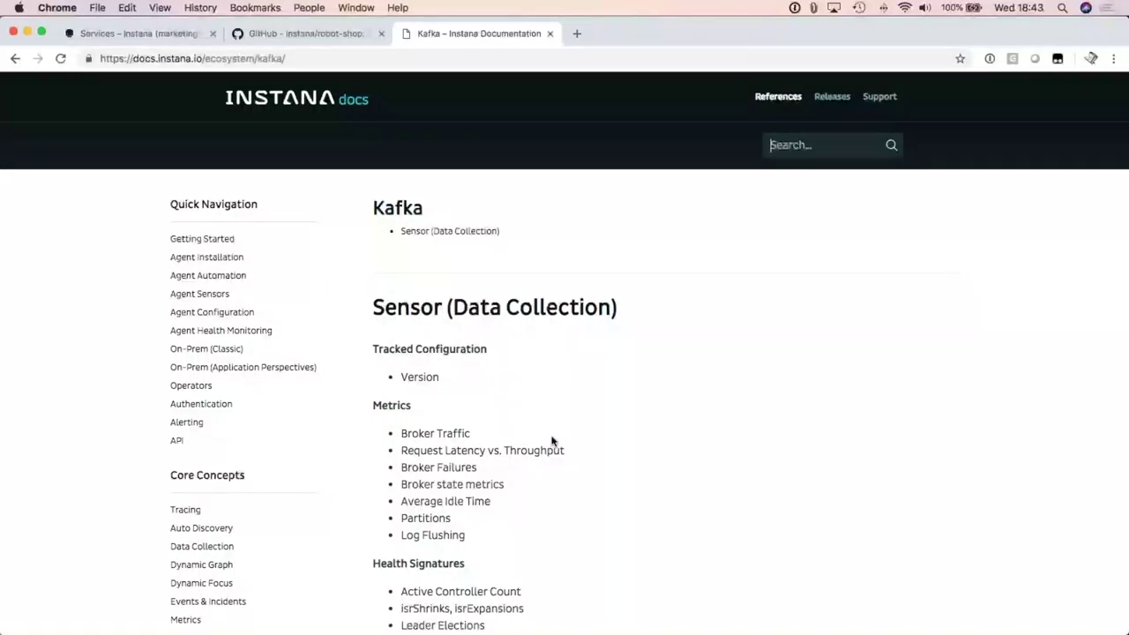
# Return to the documentation home page and load instana.com in a new browser tab
pyautogui.click(260, 103)
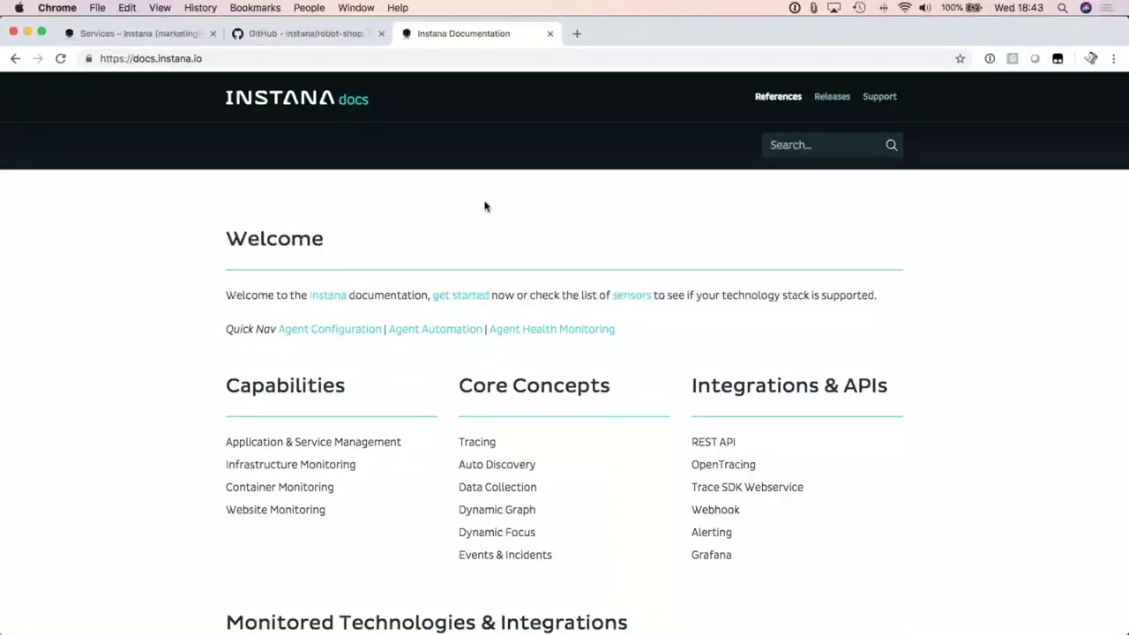
pyautogui.click(578, 35)
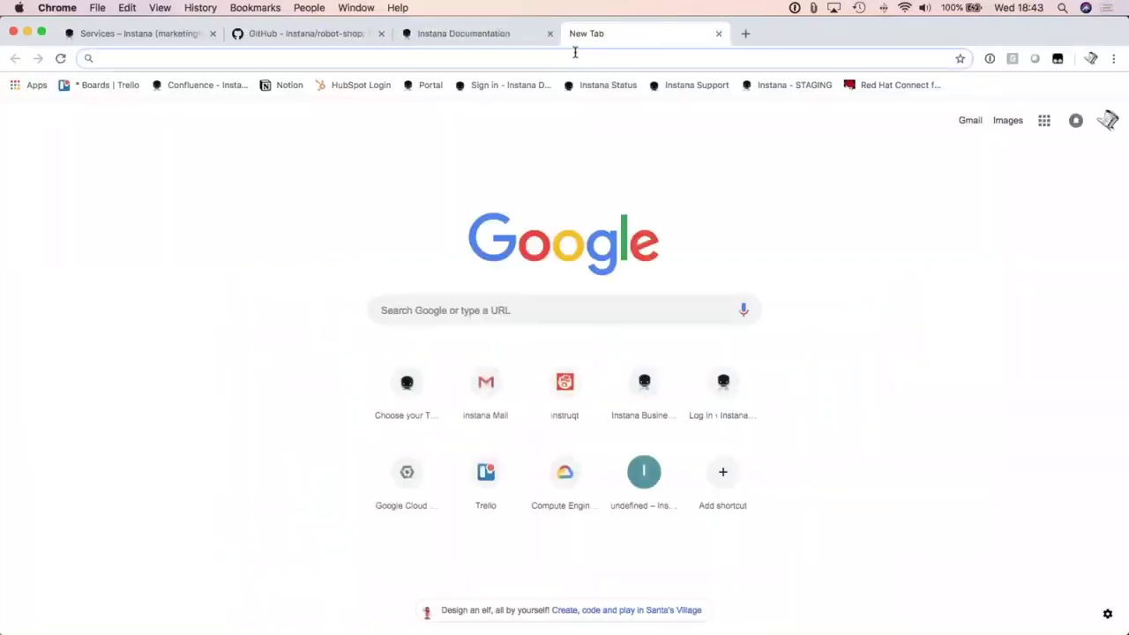
pyautogui.write('instana.')
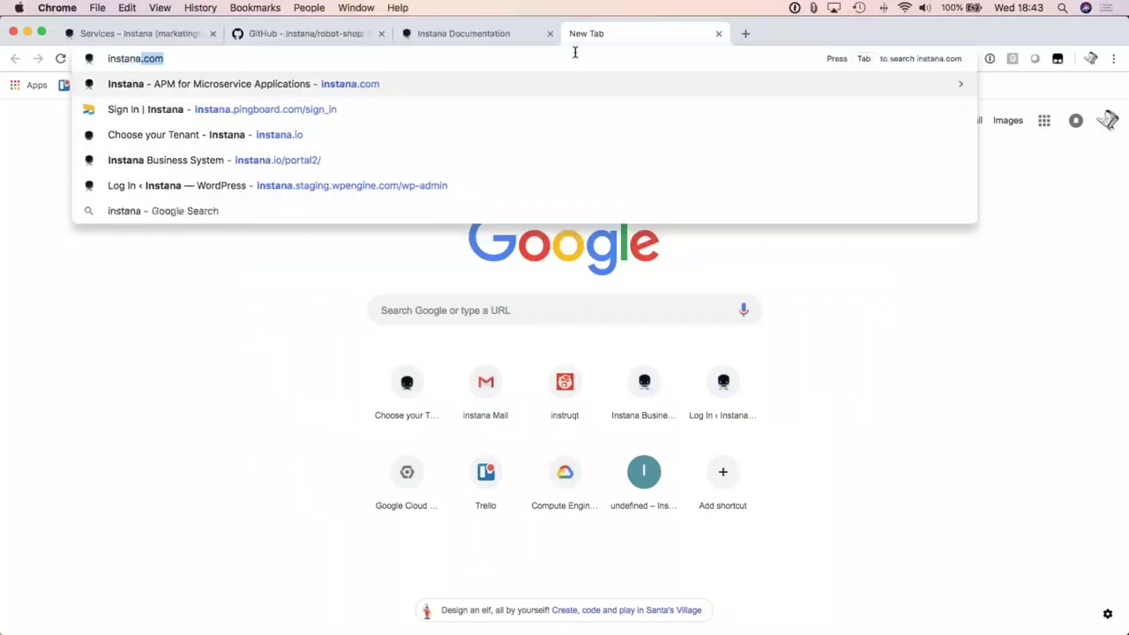
pyautogui.write('com')
pyautogui.press('Return')
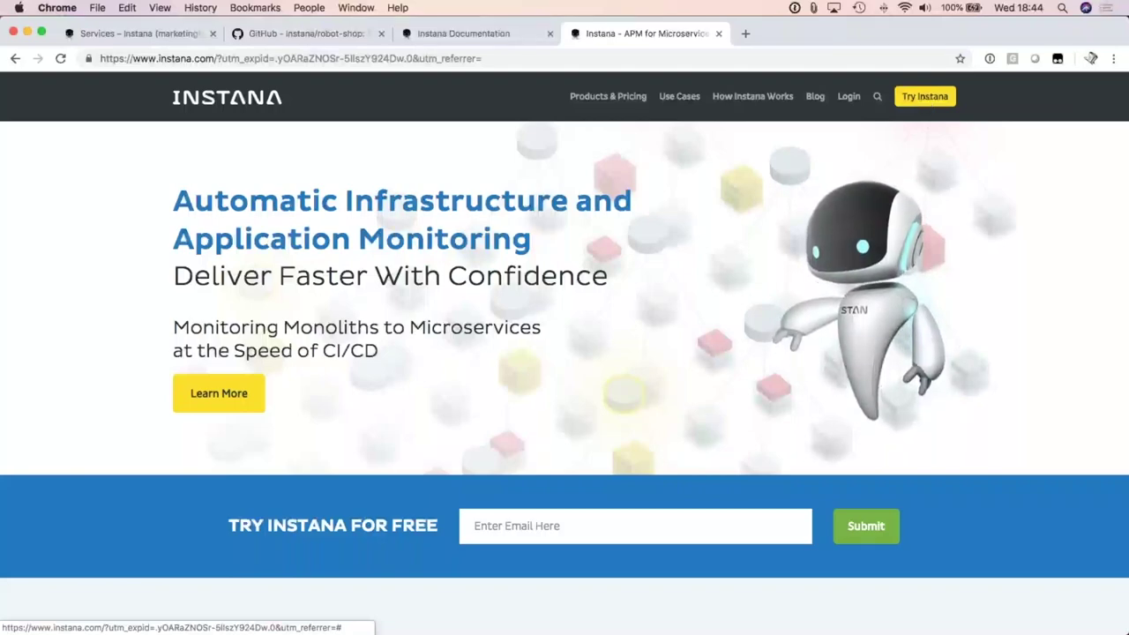
# Open the website's Pricing page and review the Infrastructure Monitoring and Application Performance Management plans
pyautogui.moveTo(618, 104)
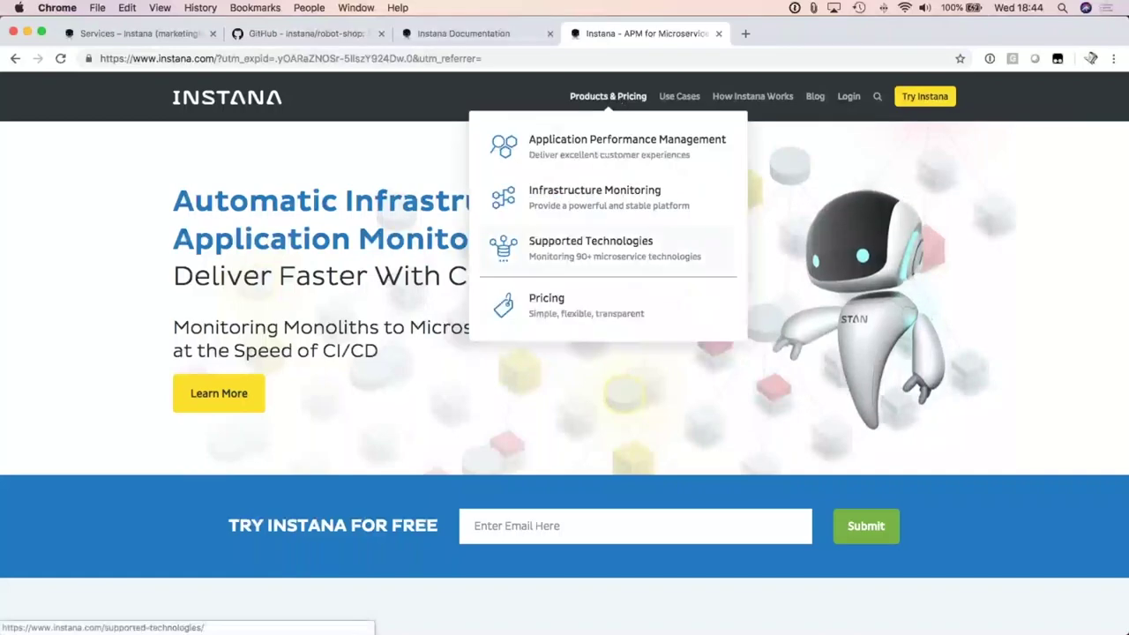
pyautogui.click(547, 302)
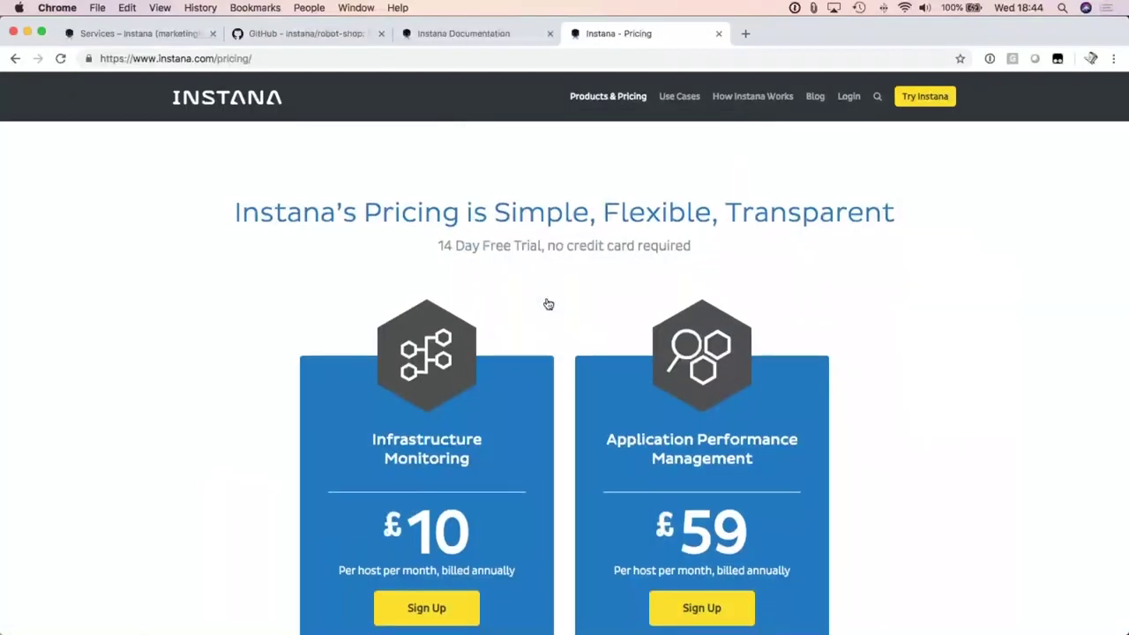
pyautogui.scroll(-3, 548, 304)
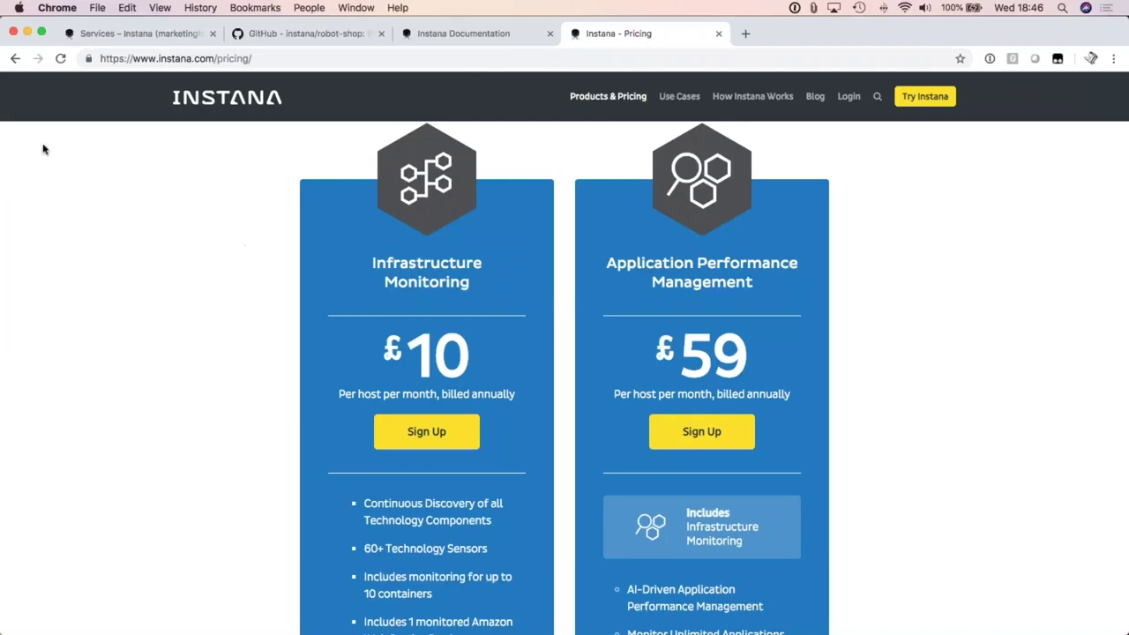
# Switch back to the Instana services list, search it for "pay" and open the rs-payment service
pyautogui.click(149, 35)
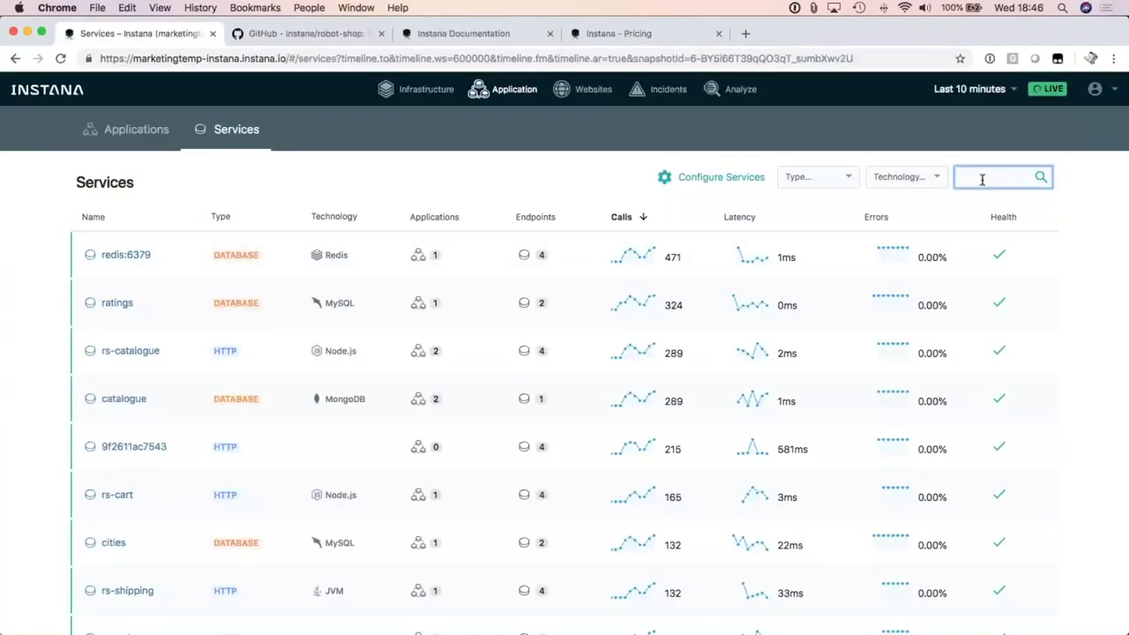
pyautogui.write('pay')
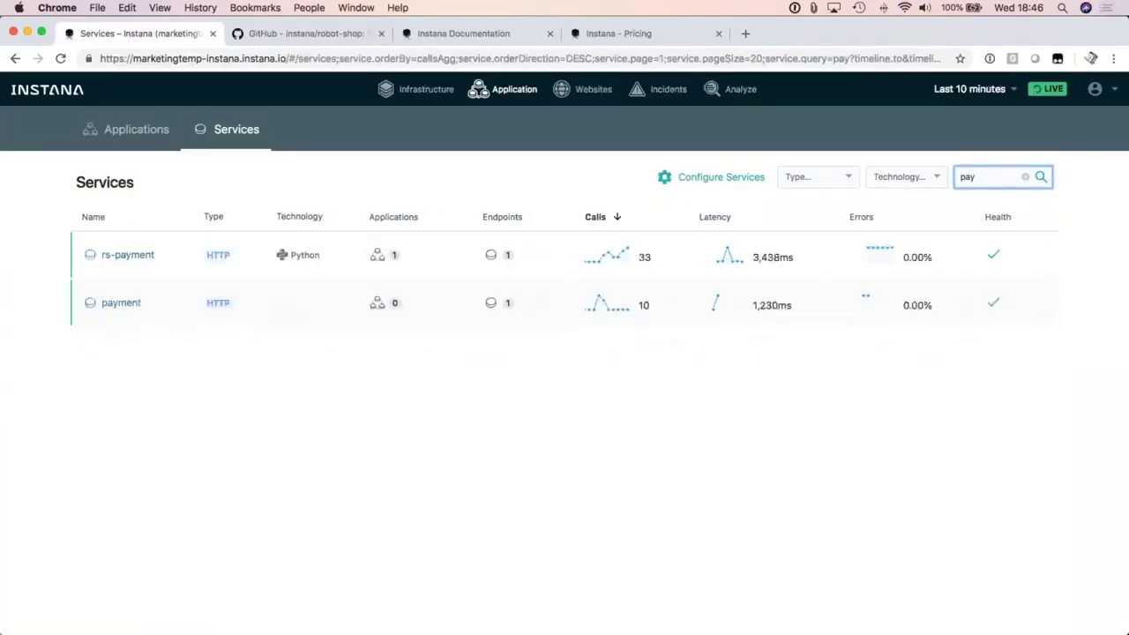
pyautogui.click(145, 257)
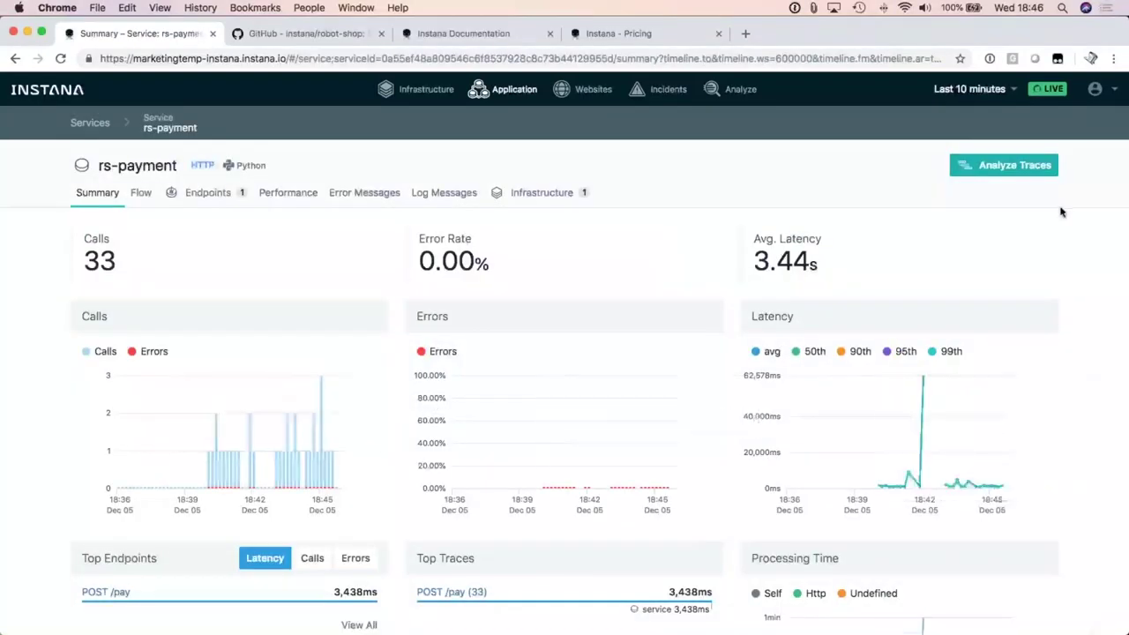
# Analyze the traces of the rs-payment service and list the individual traces in the POST /pay group
pyautogui.click(1000, 166)
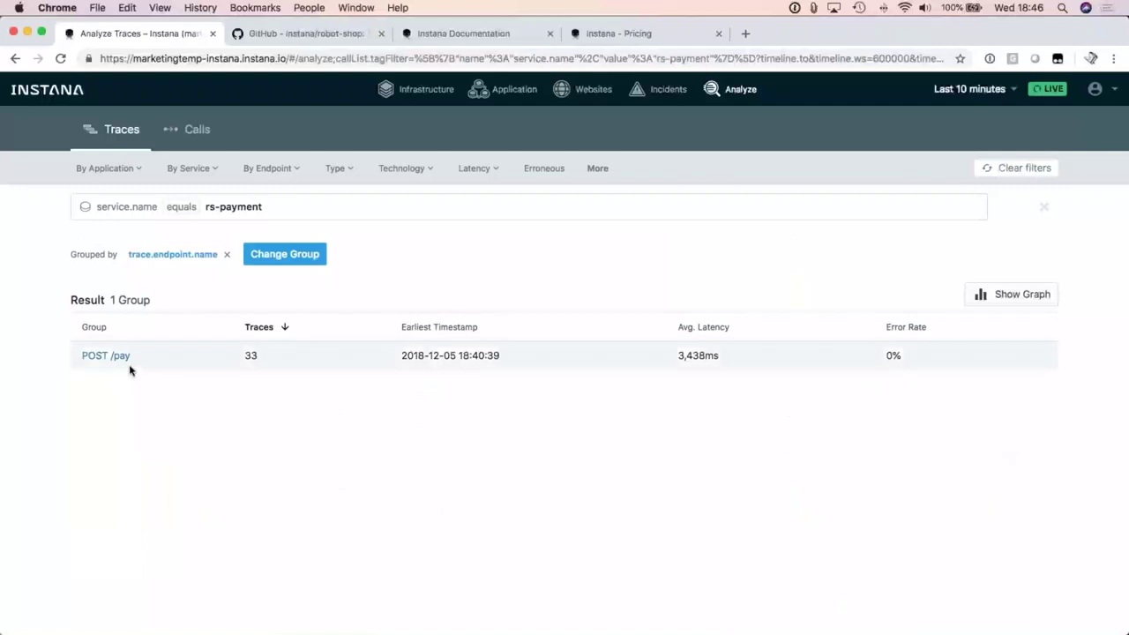
pyautogui.click(108, 355)
pyautogui.scroll(-5, 284, 529)
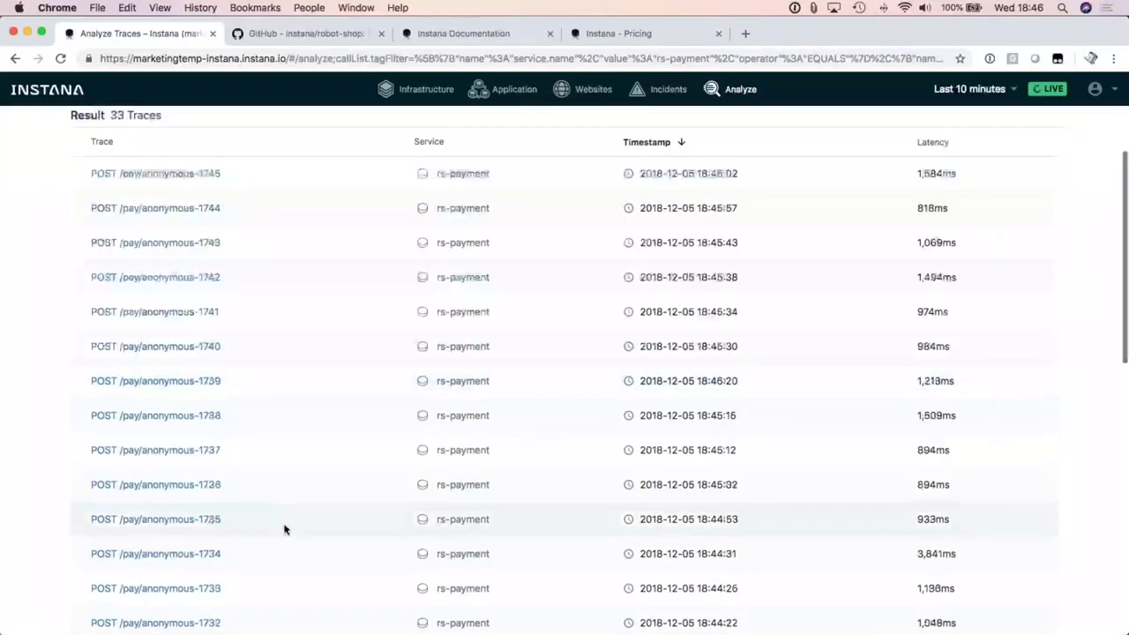
pyautogui.scroll(-1, 284, 529)
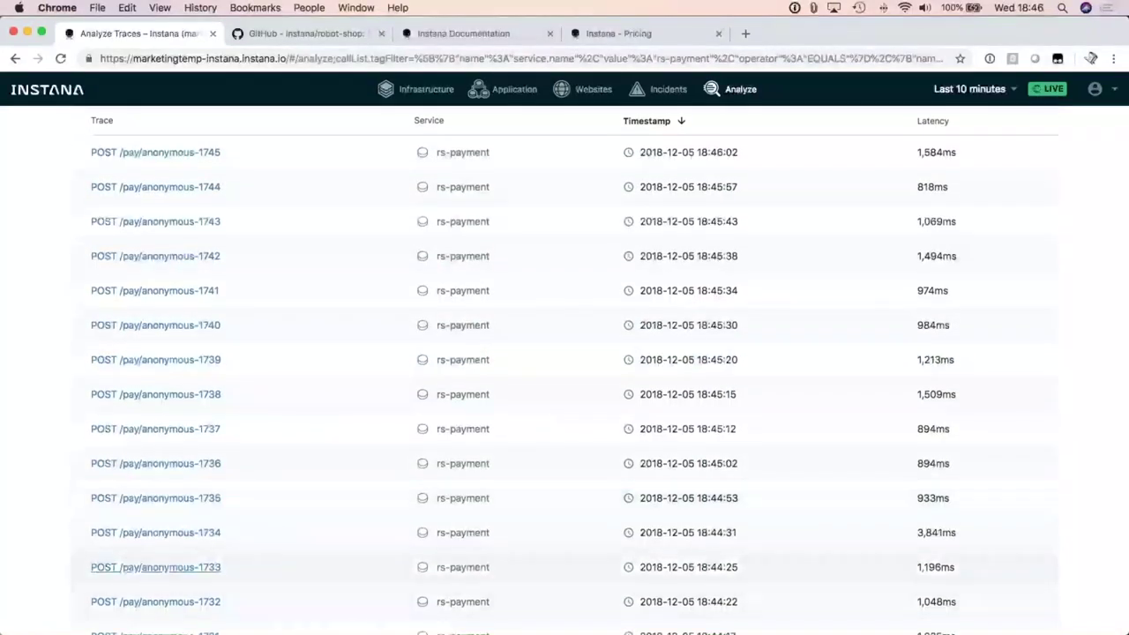
# Open the POST /pay/anonymous-1733 trace and examine its services and call timeline
pyautogui.click(202, 568)
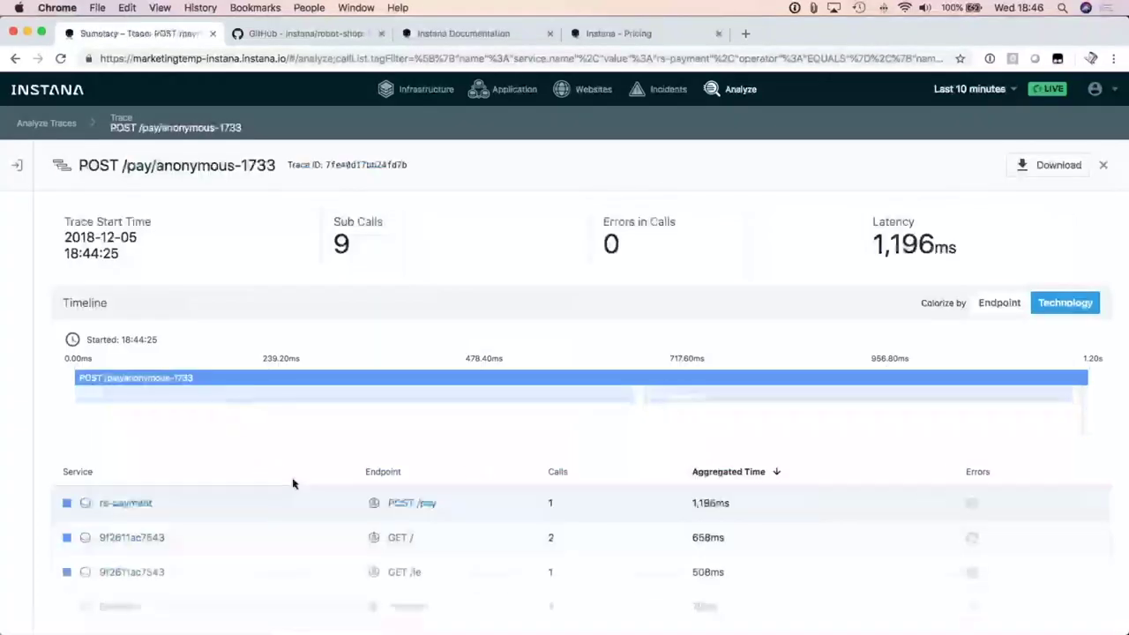
pyautogui.scroll(-5, 277, 456)
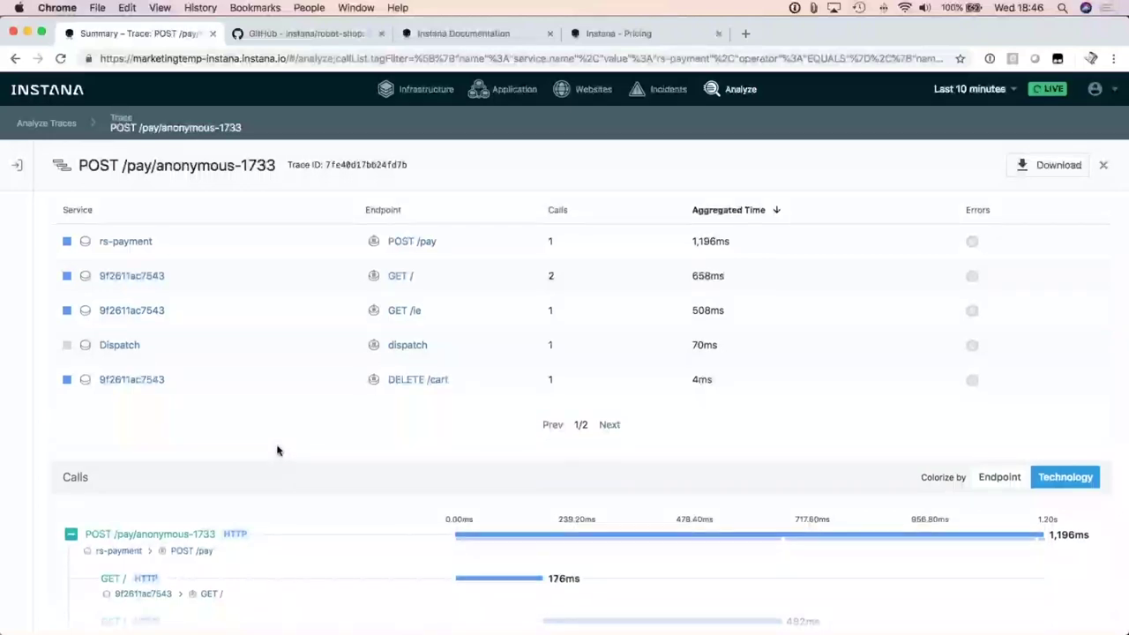
pyautogui.scroll(-2, 277, 450)
pyautogui.scroll(-4, 277, 451)
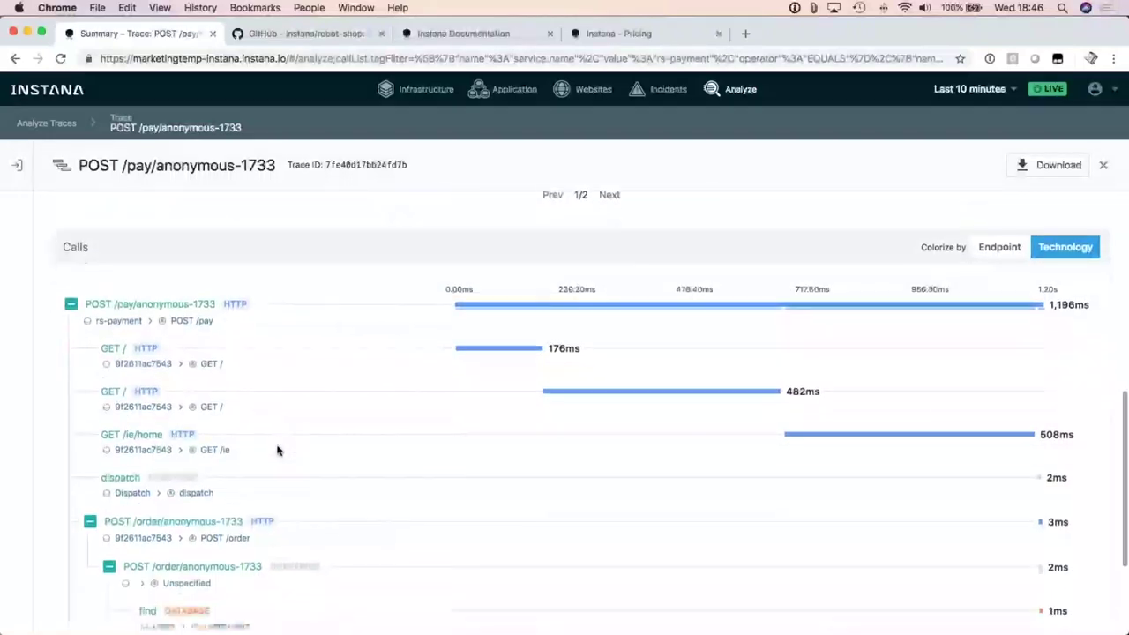
pyautogui.scroll(-1, 277, 451)
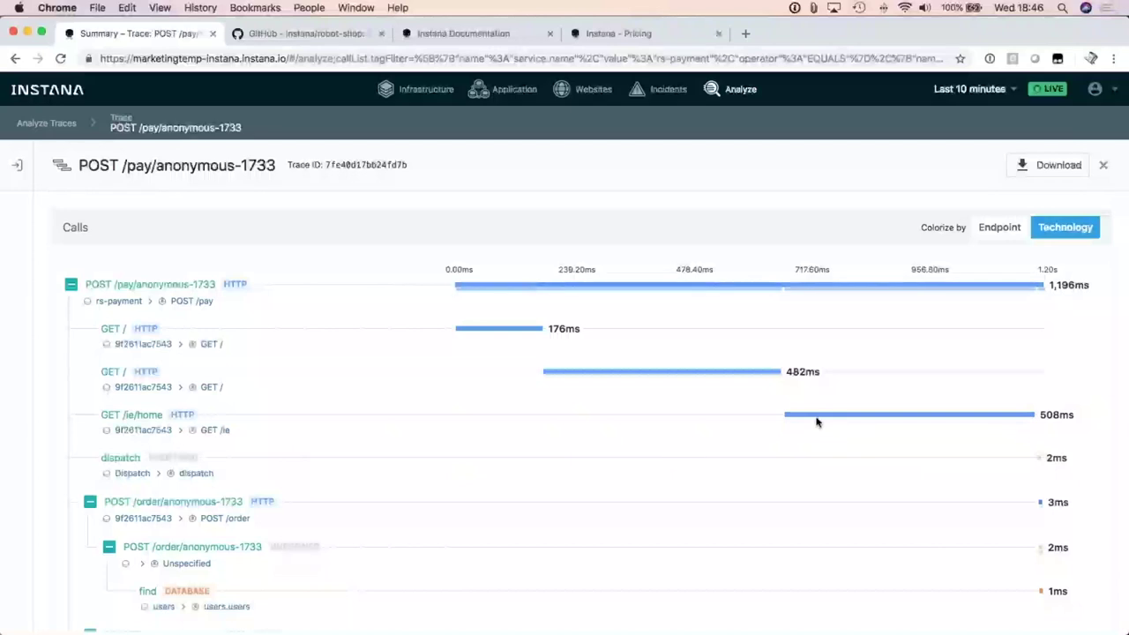
pyautogui.scroll(-1, 438, 454)
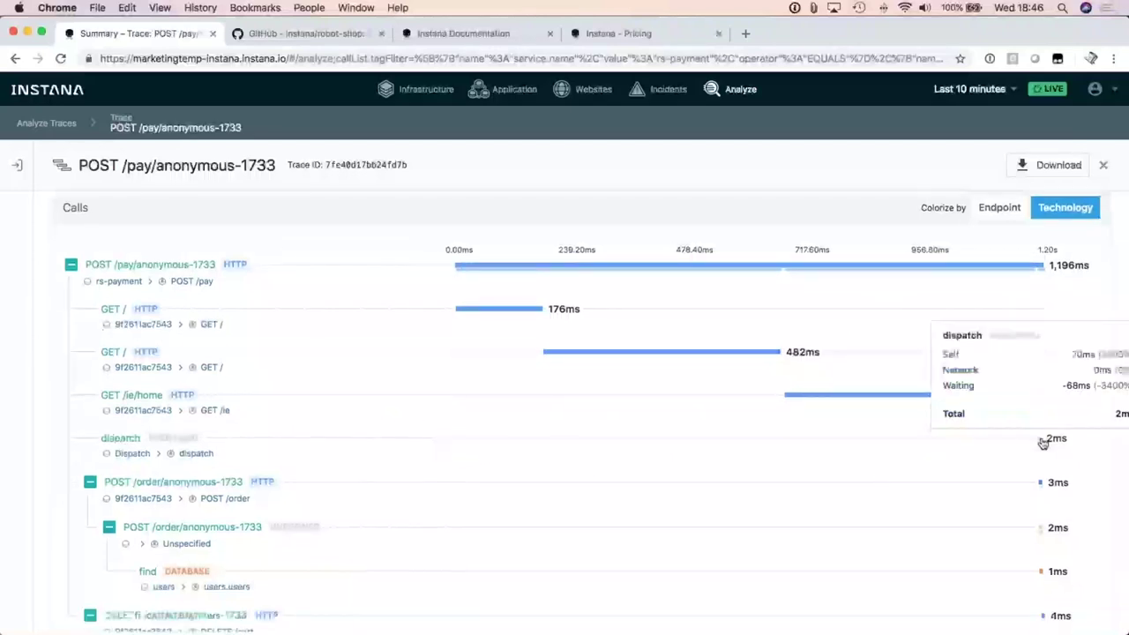
# Try to view the details of the trace's dispatch call, and return to the trace list
pyautogui.click(1042, 441)
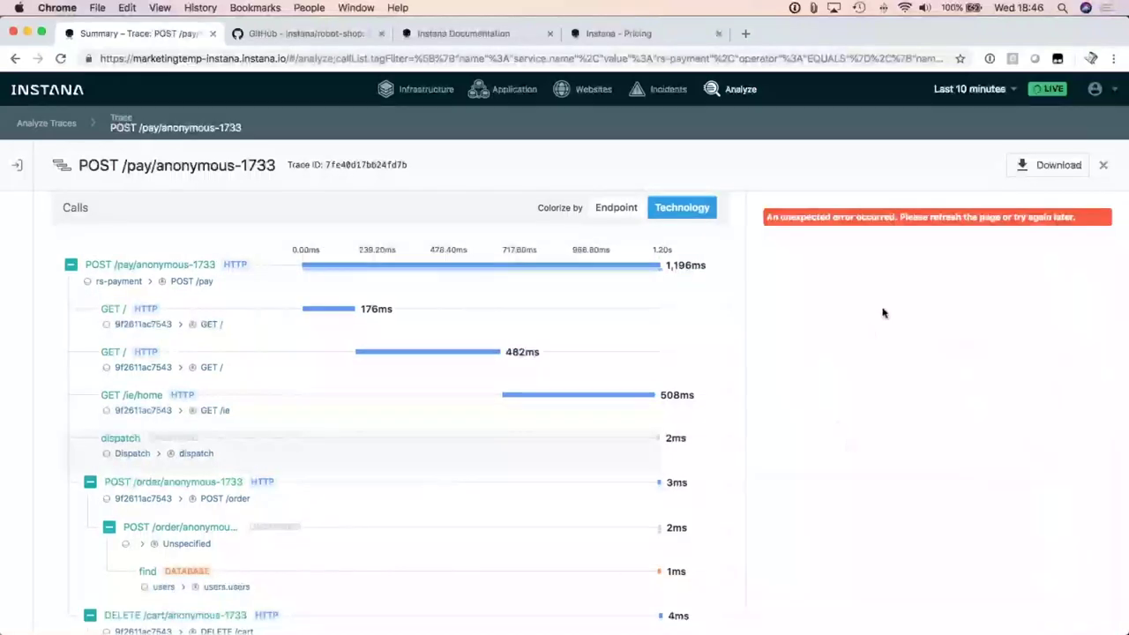
pyautogui.scroll(-5, 315, 561)
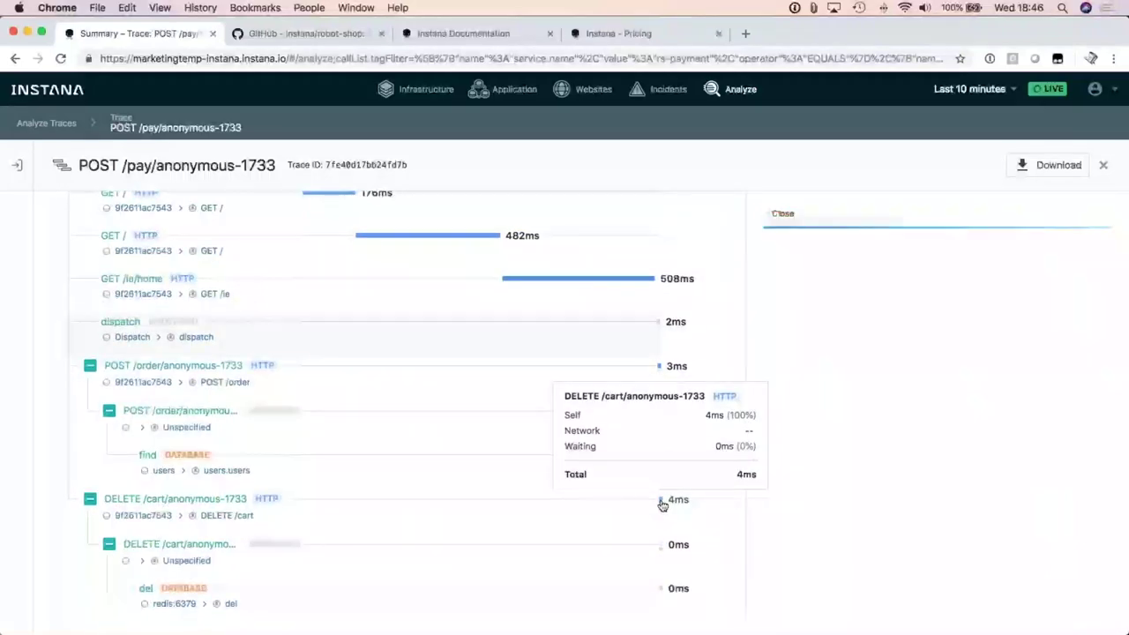
pyautogui.scroll(5, 397, 397)
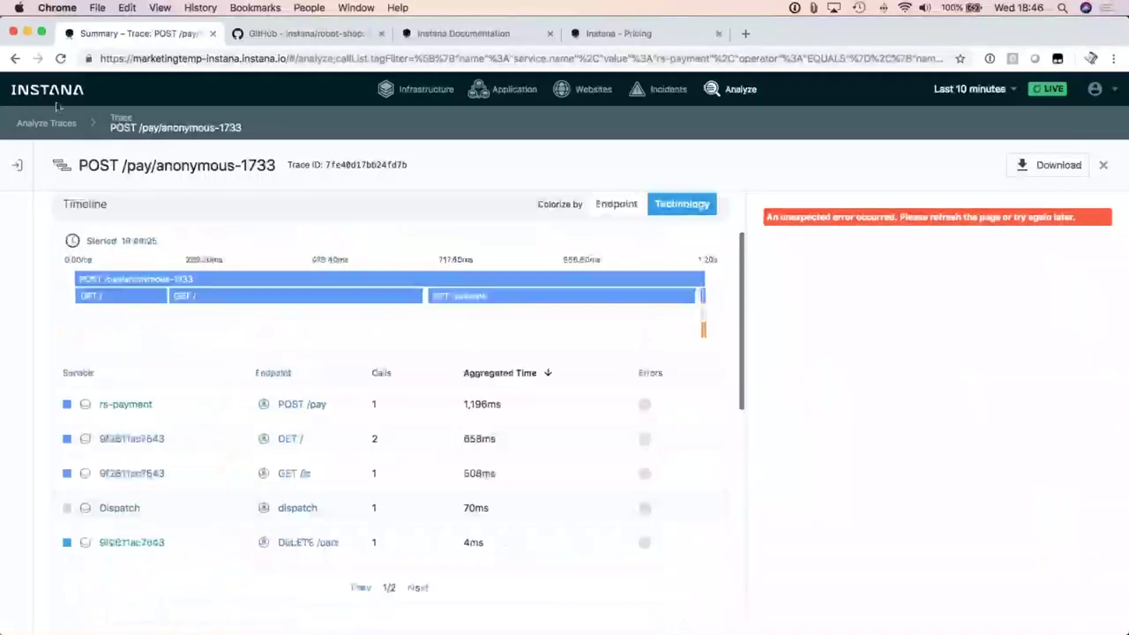
pyautogui.press('Escape')
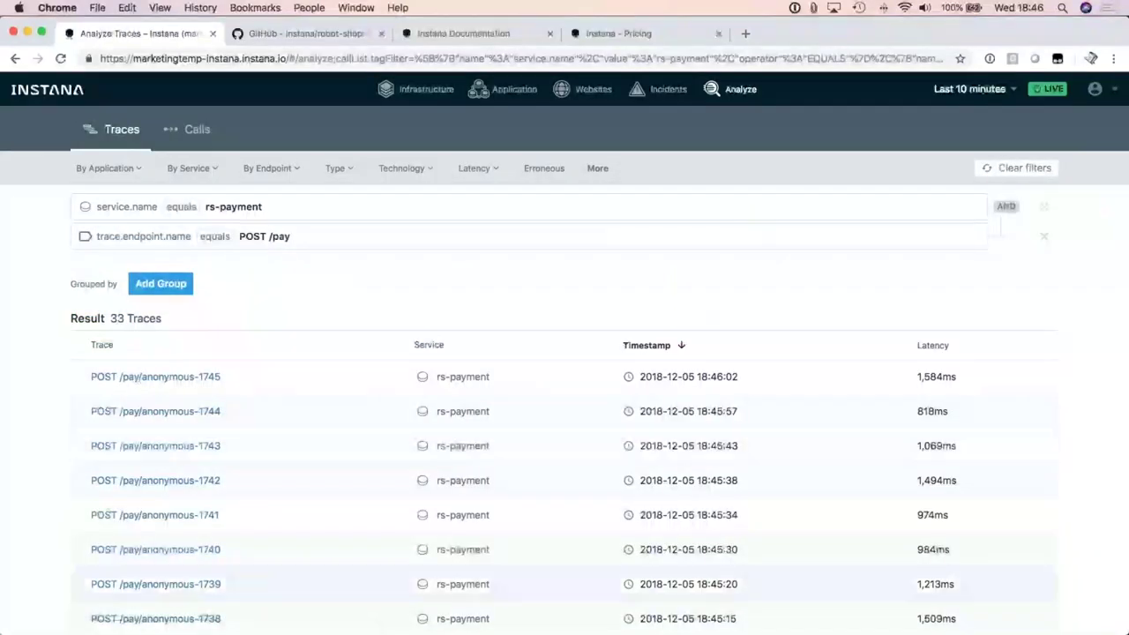
# Open the POST /pay/anonymous-1723 trace and try to view the details of its GET /ie/home call
pyautogui.scroll(-10, 189, 441)
pyautogui.click(224, 432)
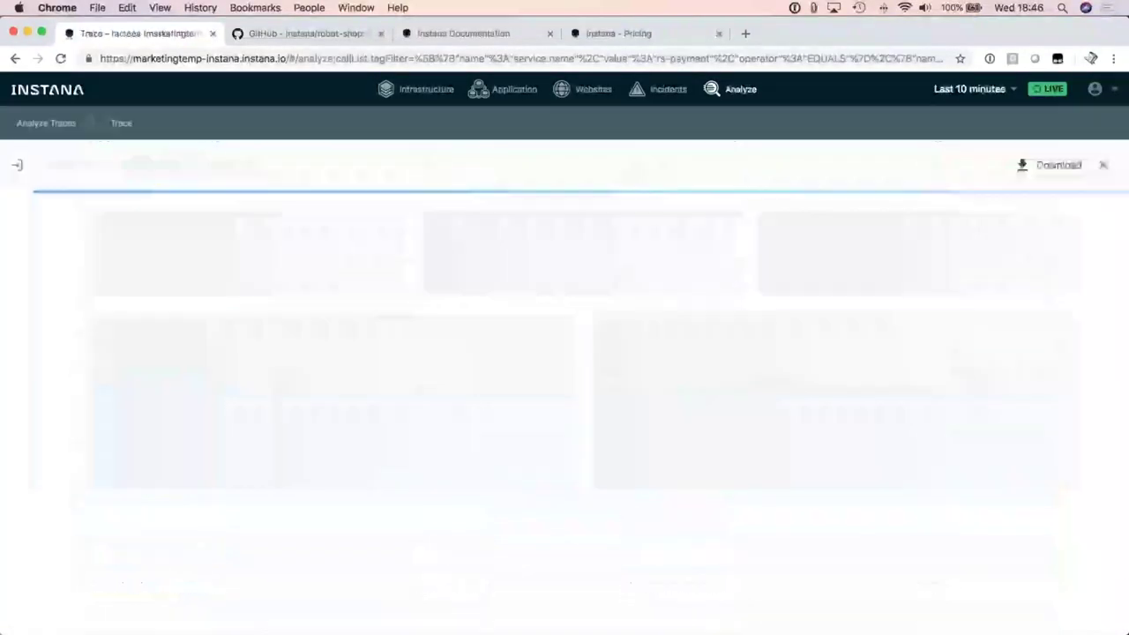
pyautogui.scroll(-5, 625, 466)
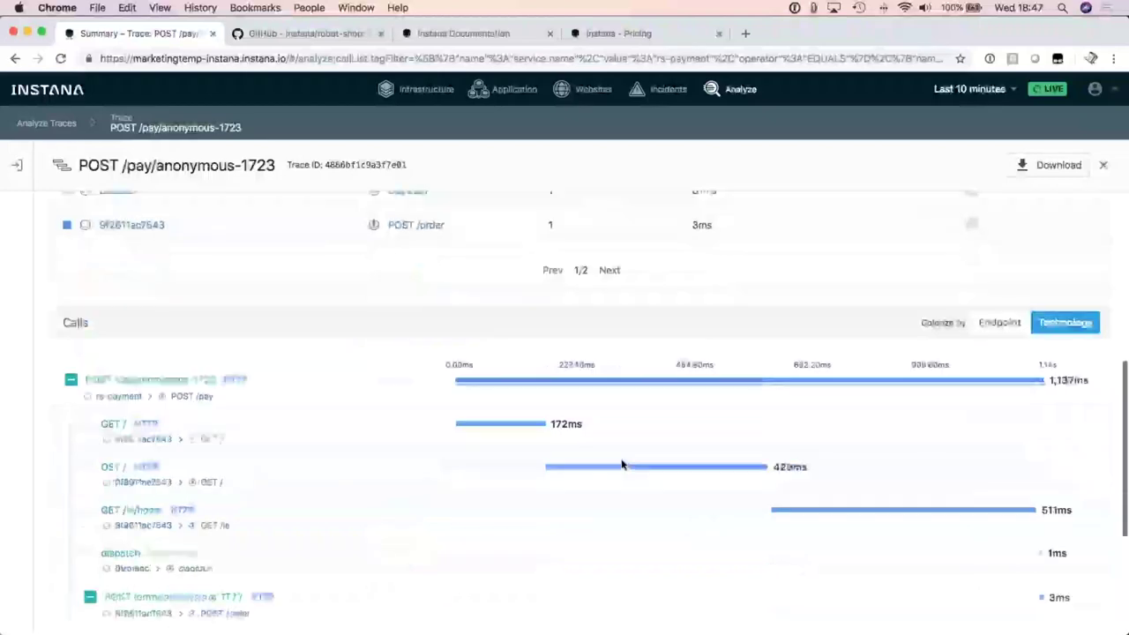
pyautogui.click(962, 510)
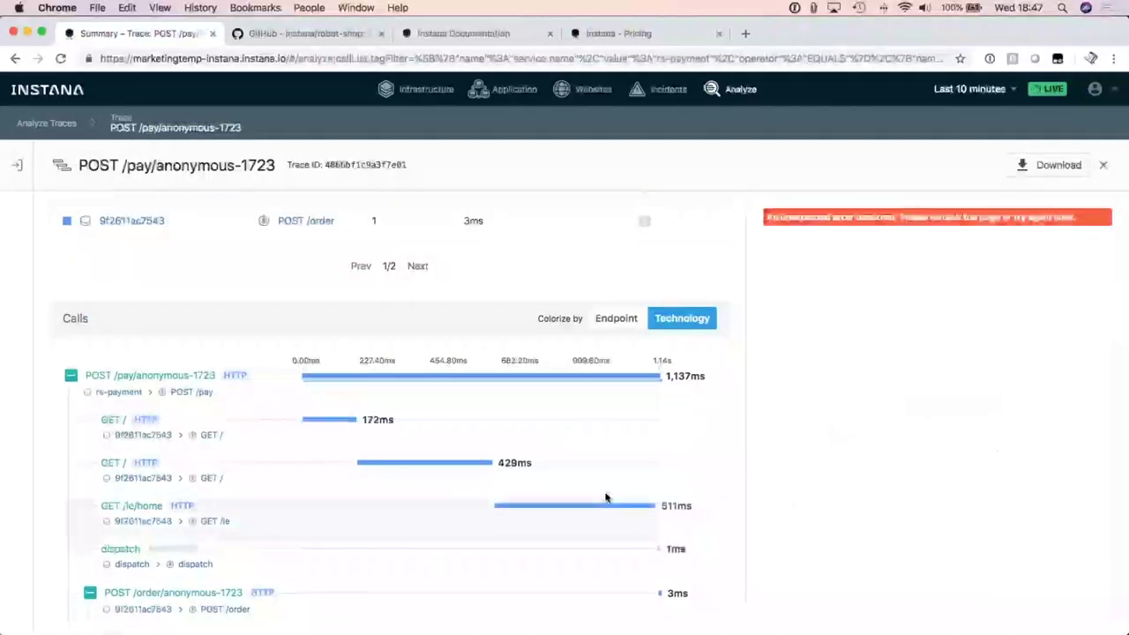
pyautogui.scroll(-5, 605, 498)
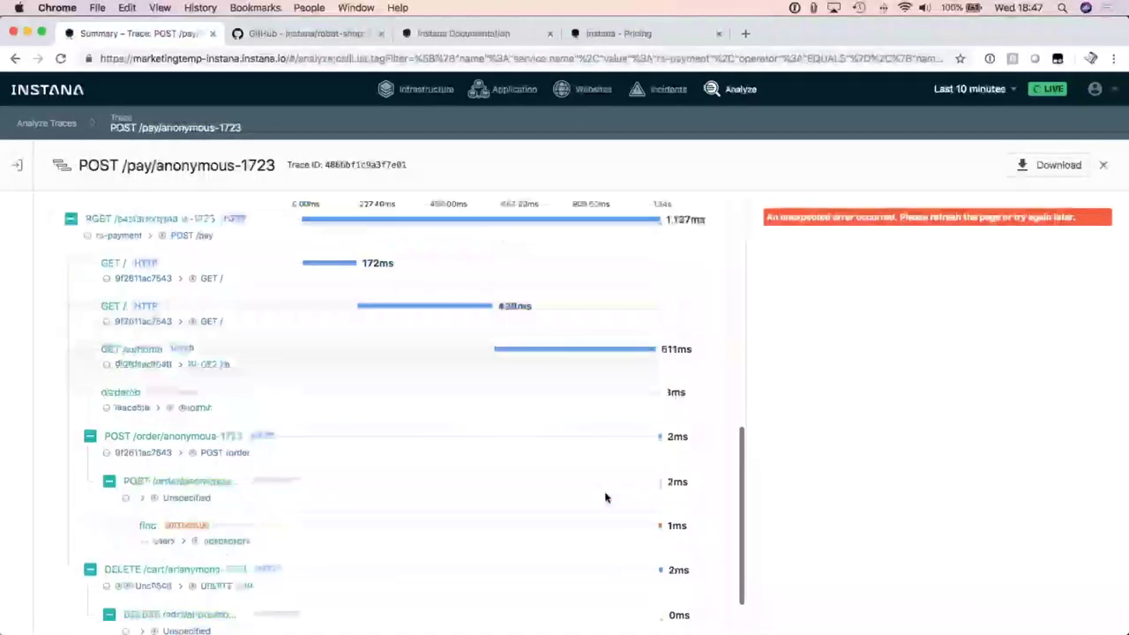
pyautogui.moveTo(660, 503)
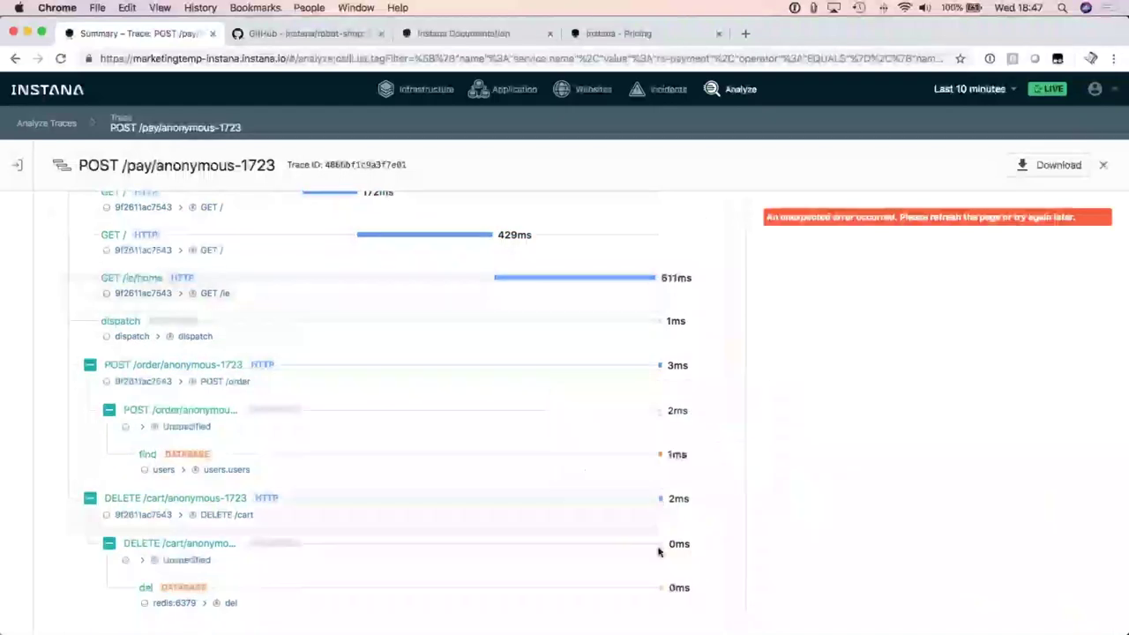
pyautogui.moveTo(663, 548)
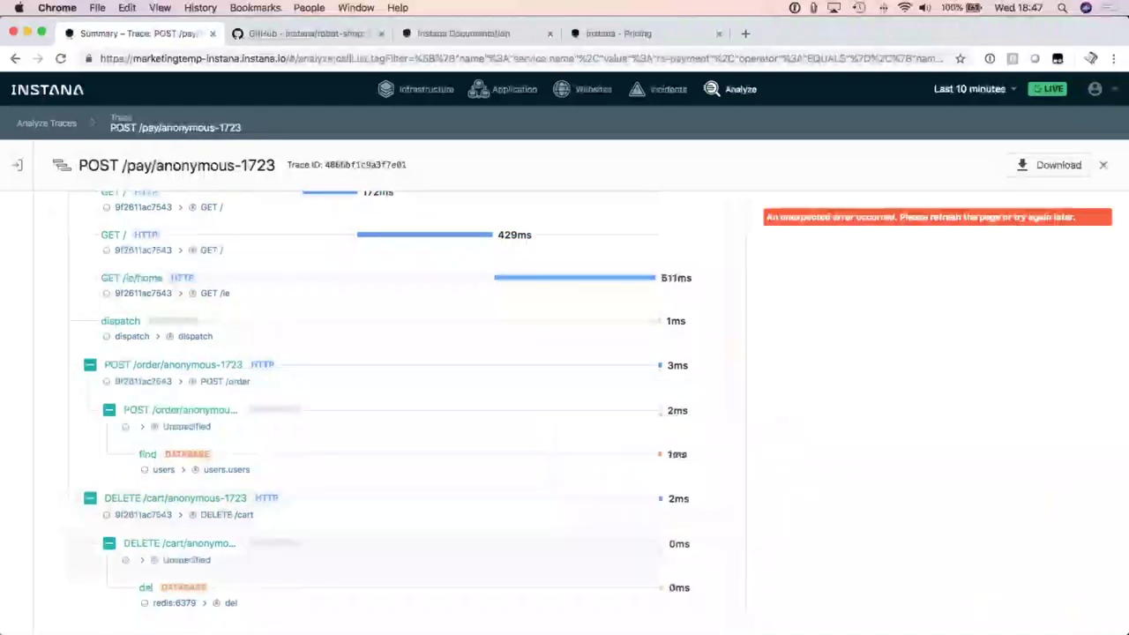
pyautogui.click(47, 124)
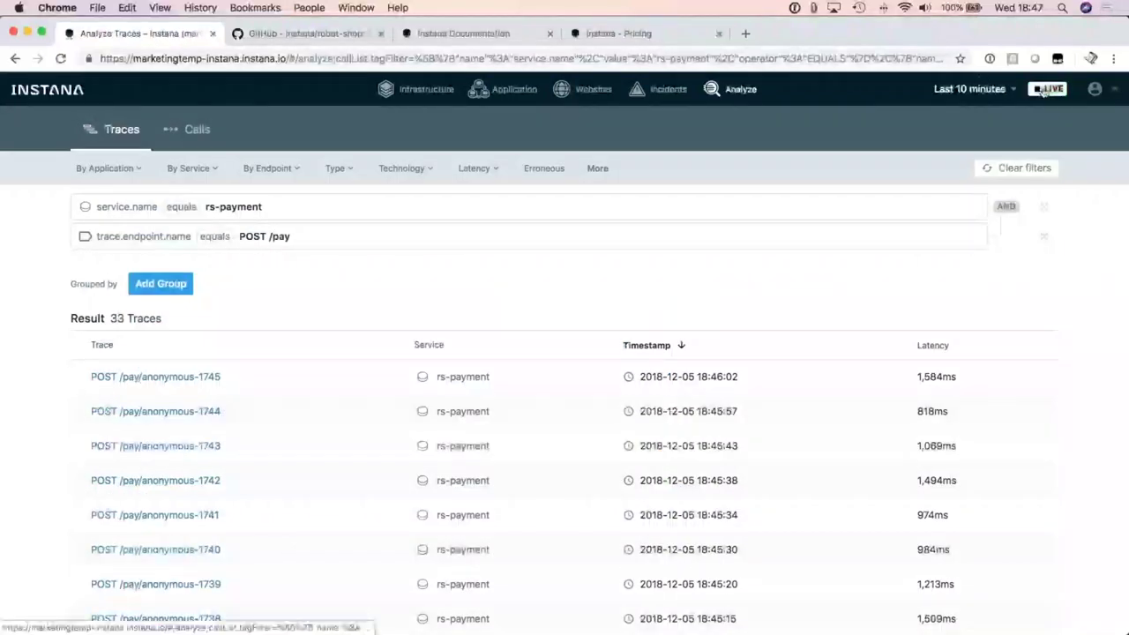
# Open the POST /pay/anonymous-1716 trace and try to view the details of its nested POST /order call
pyautogui.scroll(-10, 630, 379)
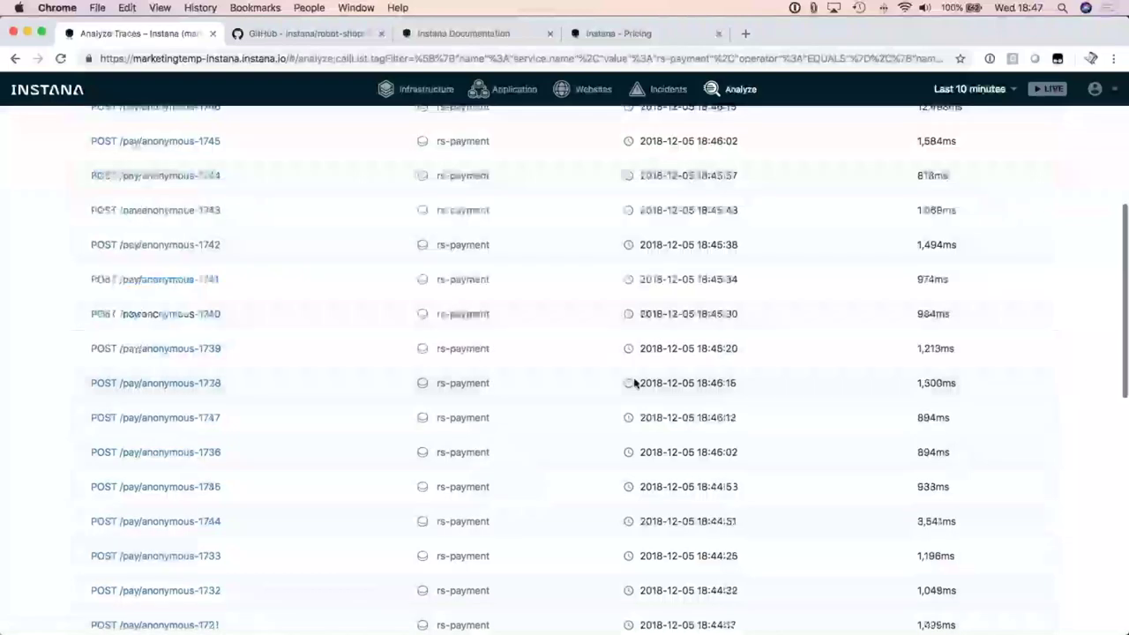
pyautogui.click(153, 469)
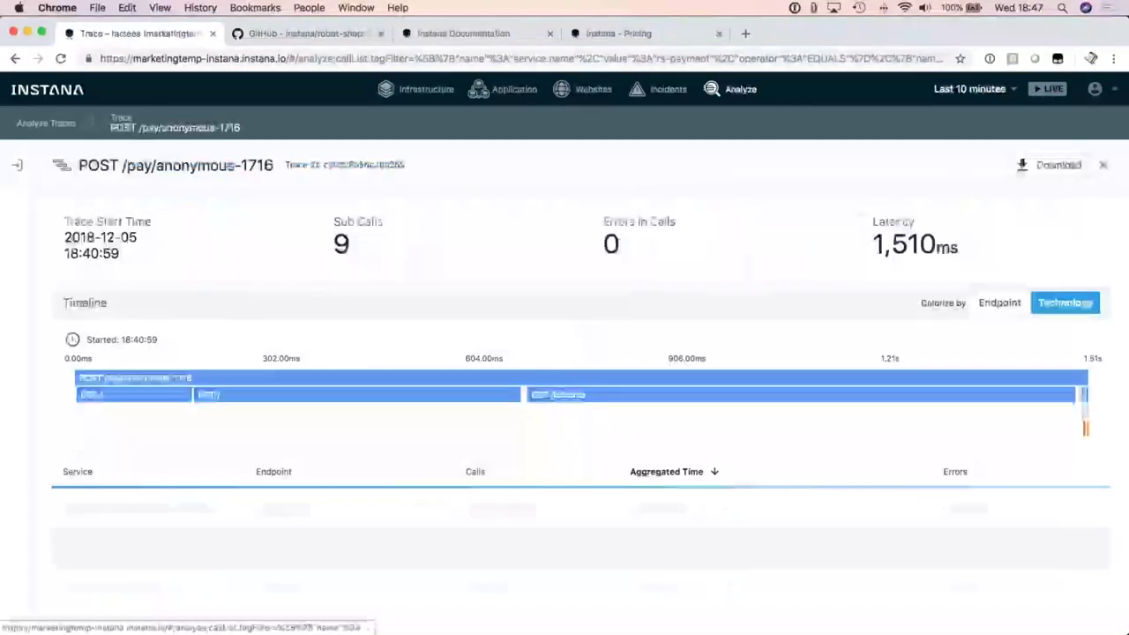
pyautogui.scroll(-10, 839, 378)
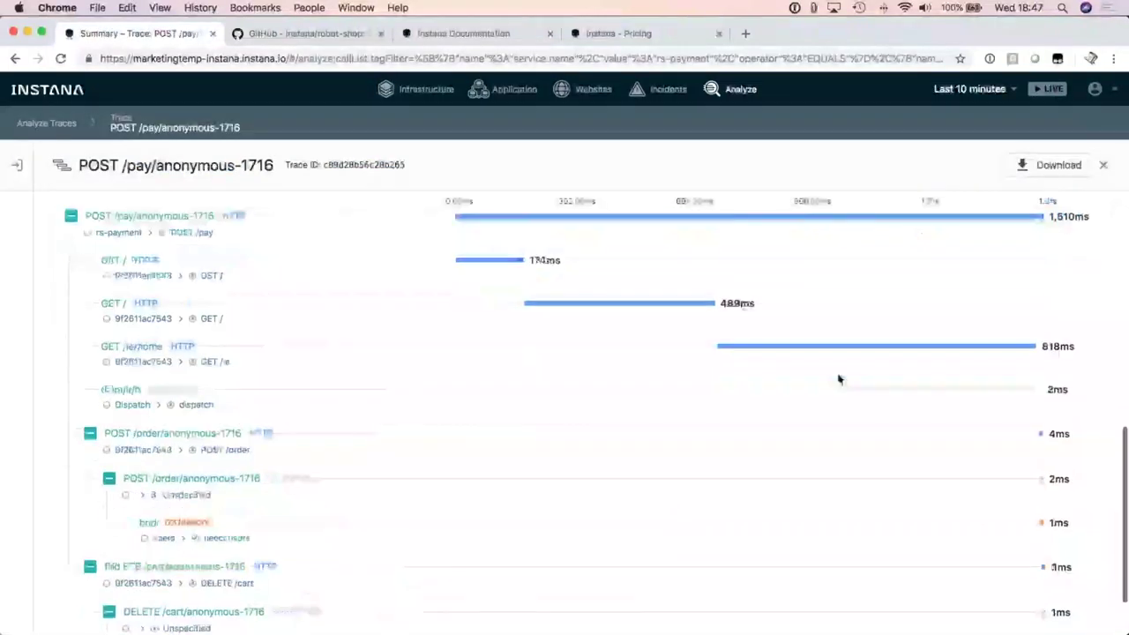
pyautogui.click(1042, 480)
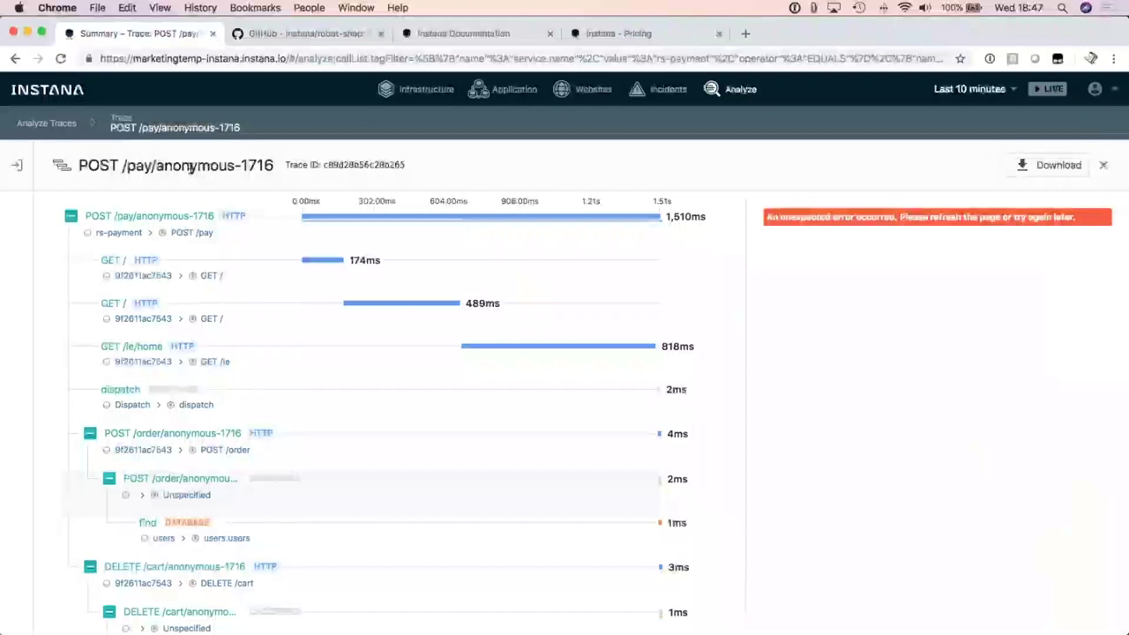
# Close the trace and open the list of application perspectives
pyautogui.click(18, 165)
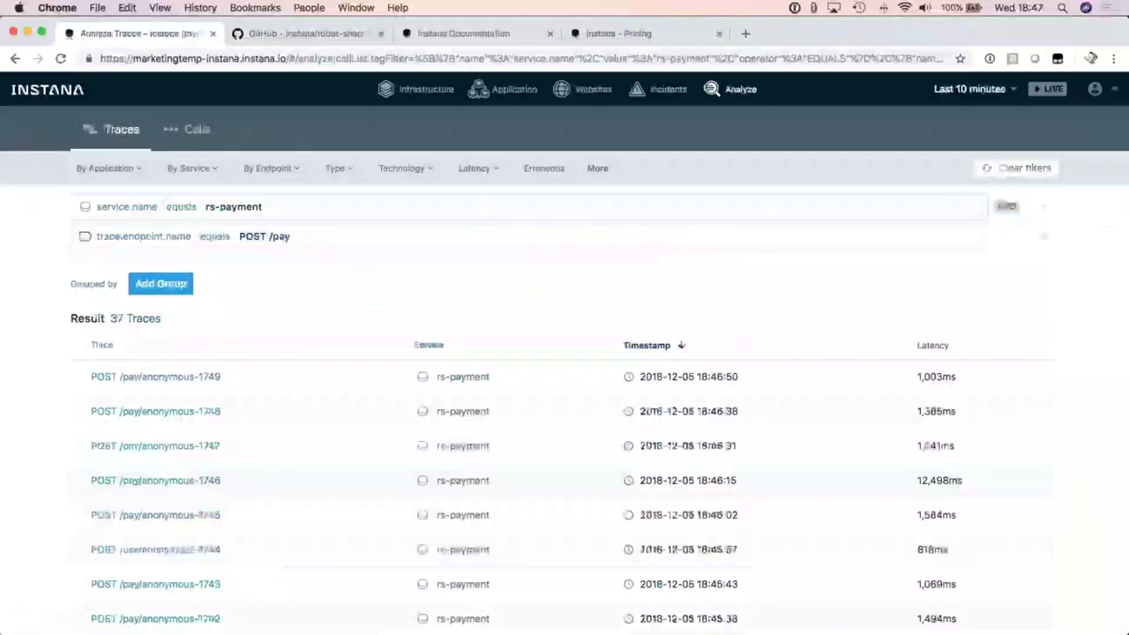
pyautogui.click(534, 93)
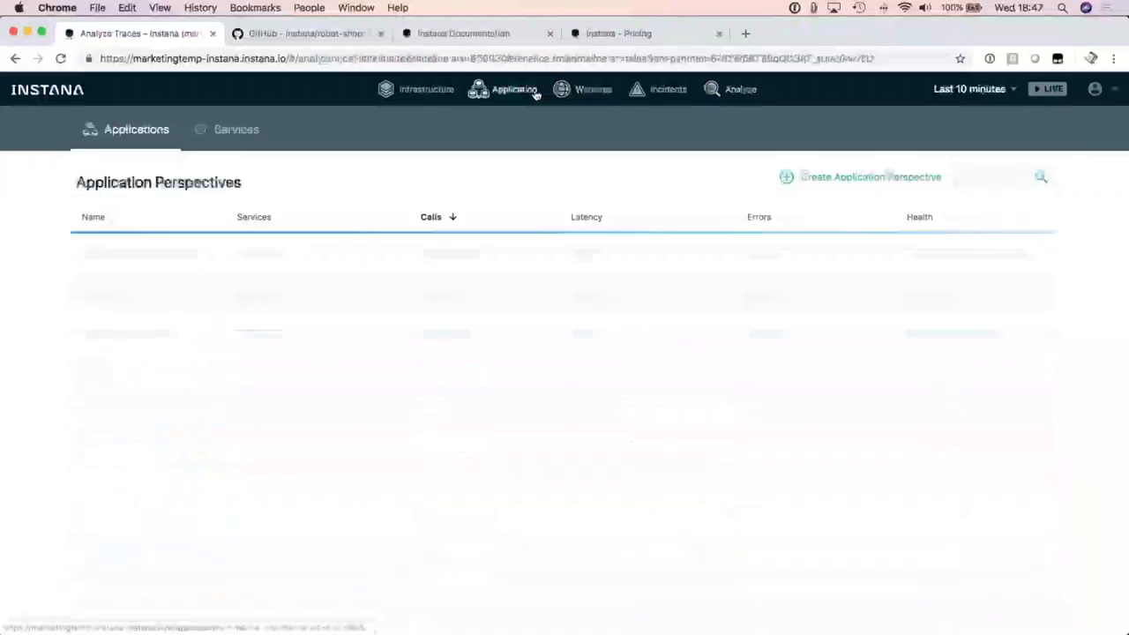
# Analyze the traces of the rs-catalogue service and open the GET /add/:id/:sku/:qty group
pyautogui.click(240, 130)
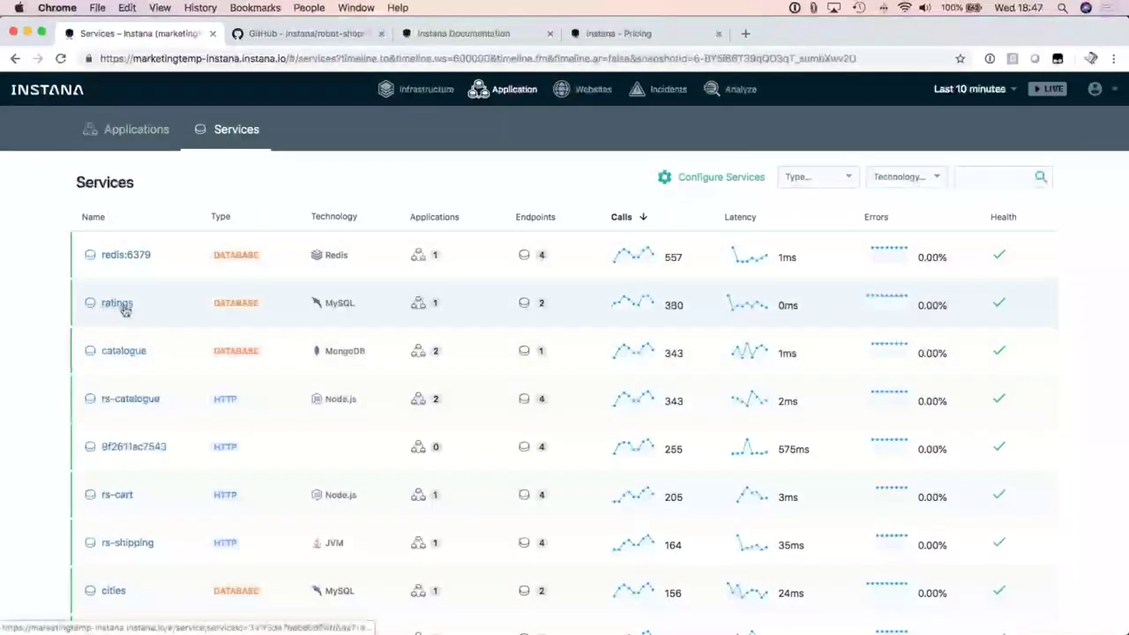
pyautogui.click(134, 398)
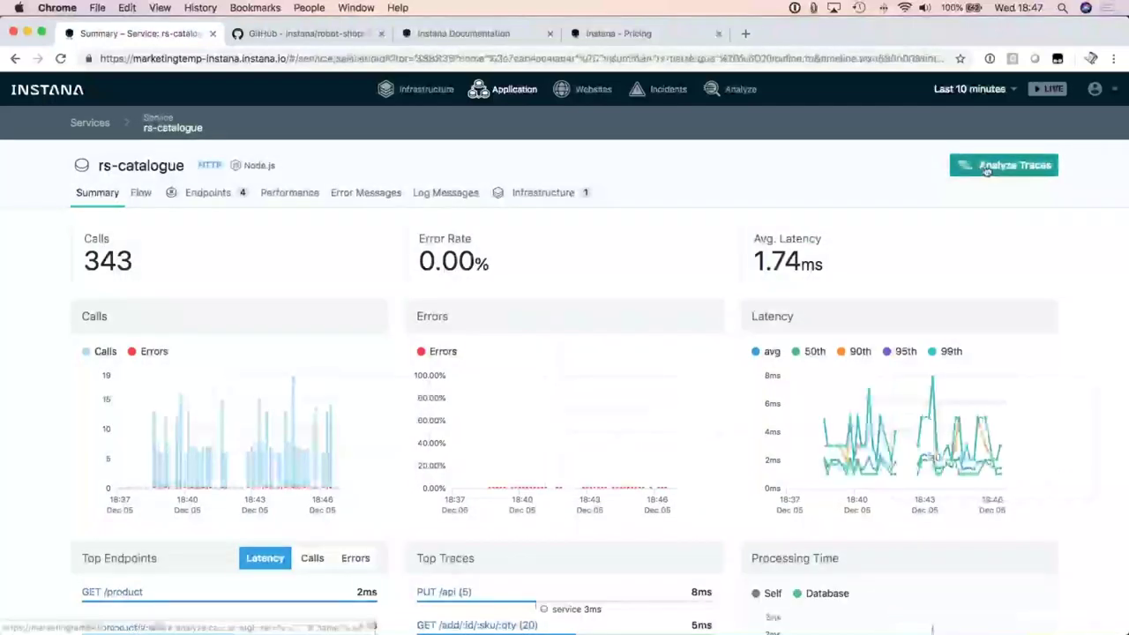
pyautogui.click(984, 167)
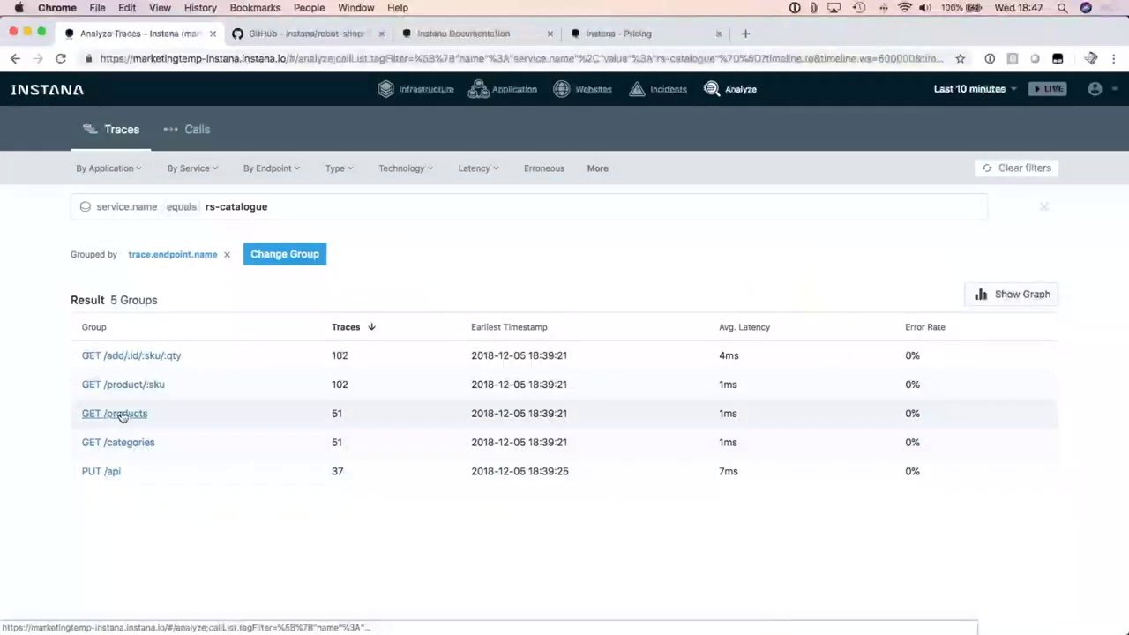
pyautogui.click(124, 355)
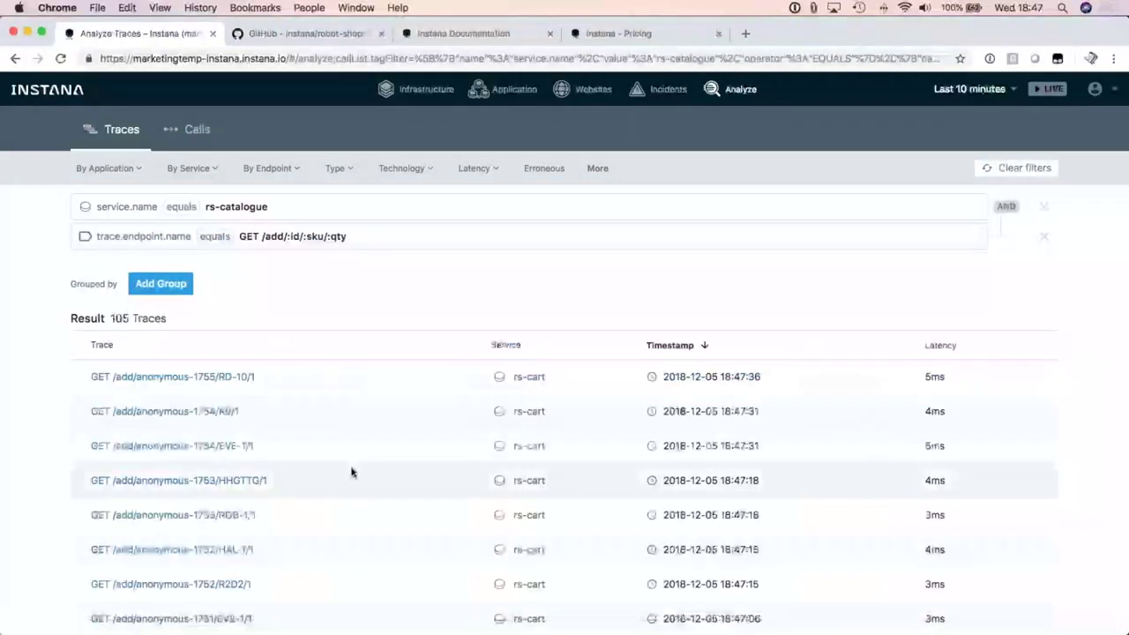
# Open the GET /add/anonymous-1750/ROB-1/1 trace, try to view the details of its GET /product/ROB-1 call, and return to the trace list
pyautogui.scroll(-1, 351, 472)
pyautogui.scroll(-3, 351, 472)
pyautogui.click(224, 467)
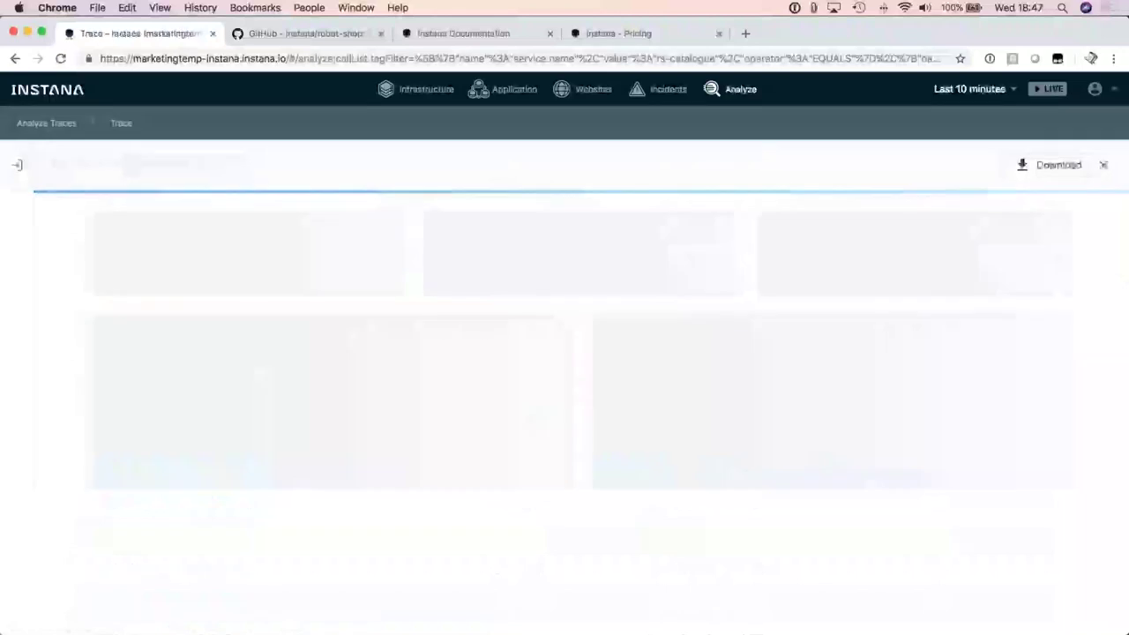
pyautogui.scroll(-5, 244, 469)
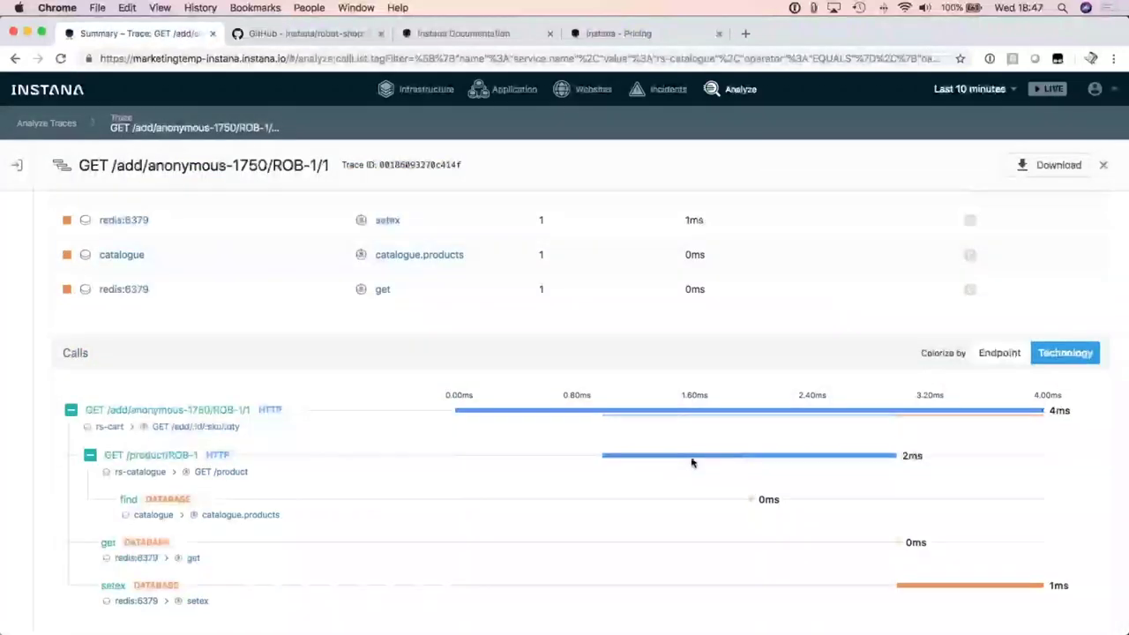
pyautogui.click(694, 456)
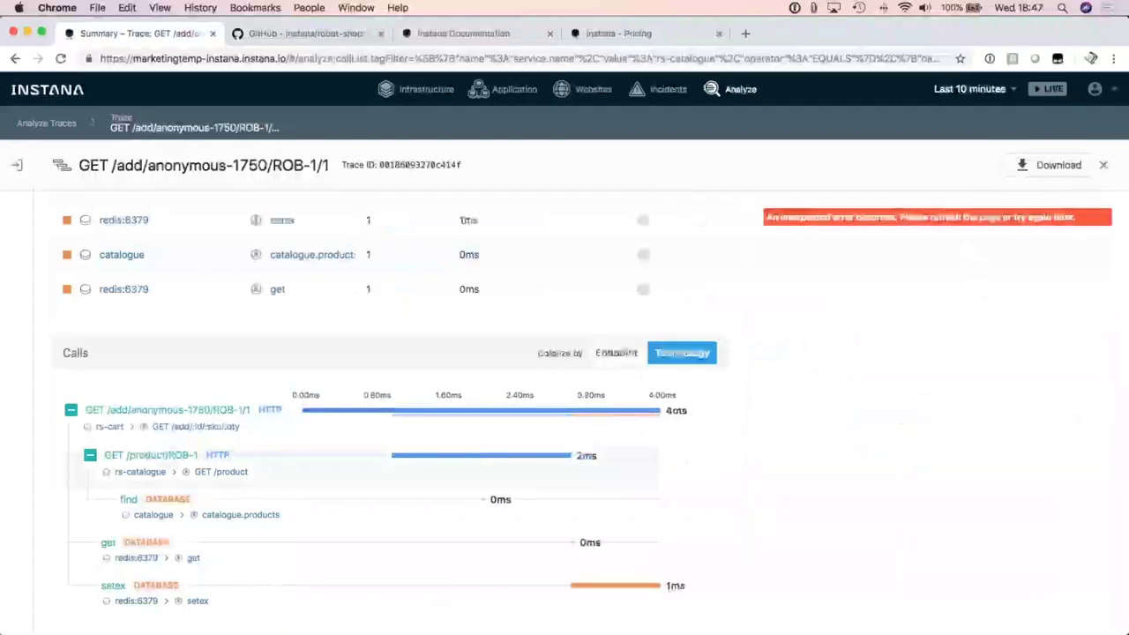
pyautogui.click(1103, 165)
# Open the GET /add/anonymous-1747/STAN-1/1 trace and examine its timeline, service breakdown and calls
pyautogui.scroll(-10, 461, 421)
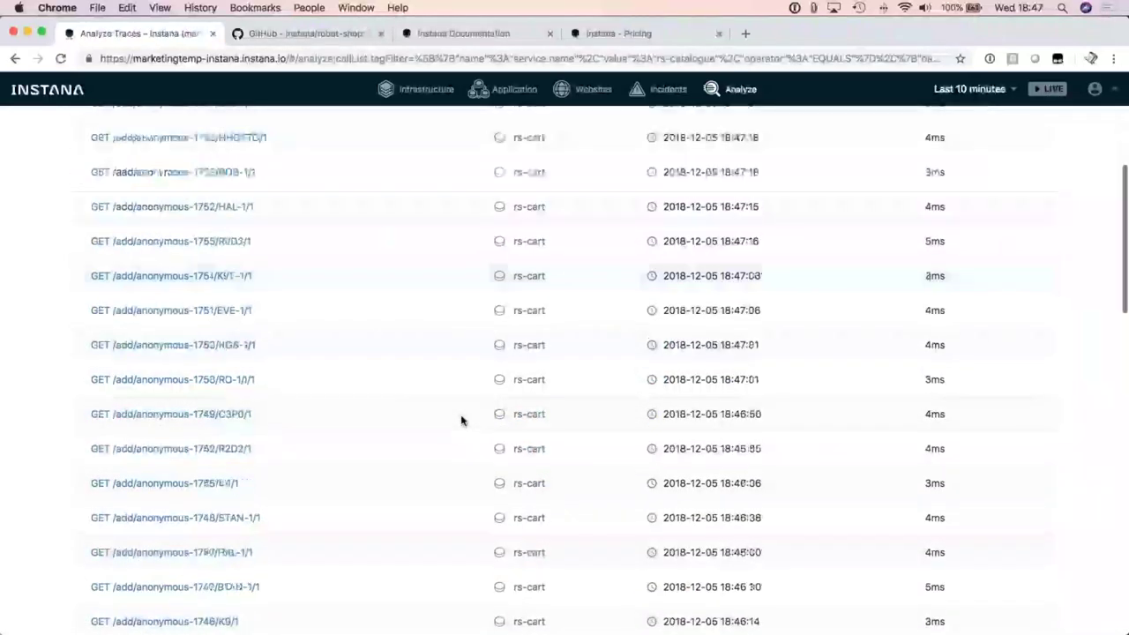
pyautogui.click(166, 430)
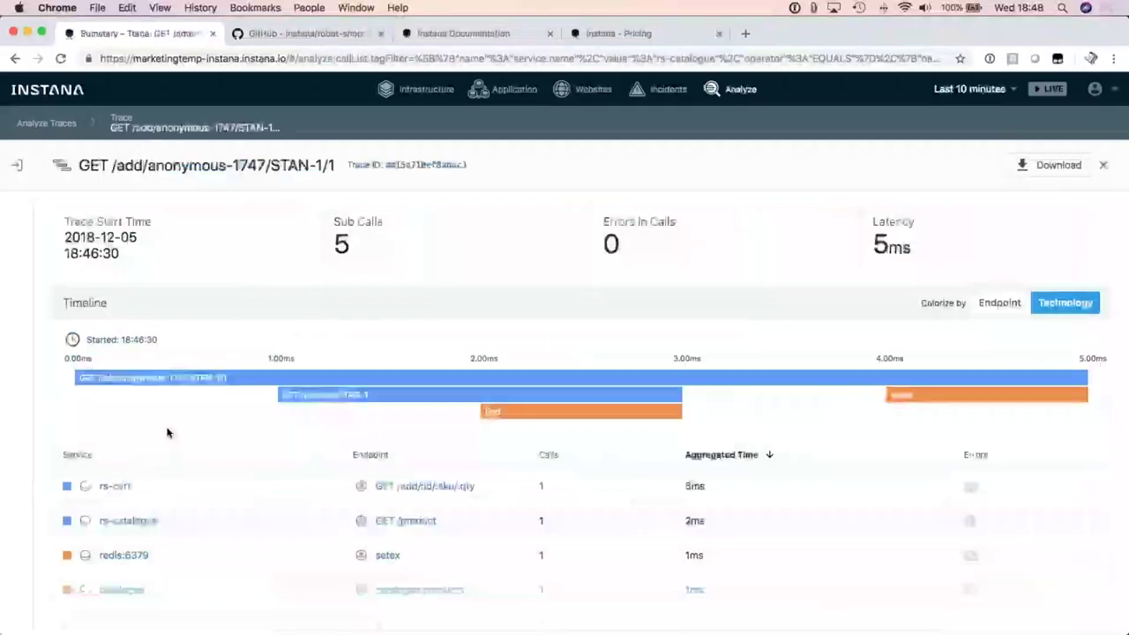
pyautogui.scroll(-3, 344, 457)
pyautogui.scroll(-3, 344, 457)
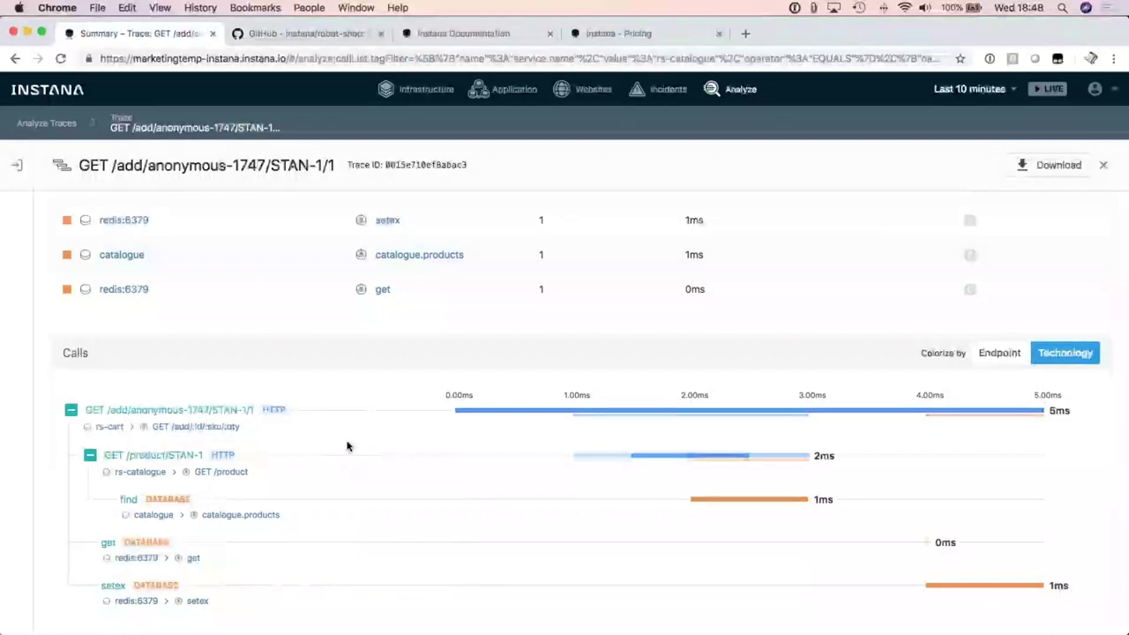
pyautogui.scroll(5, 348, 446)
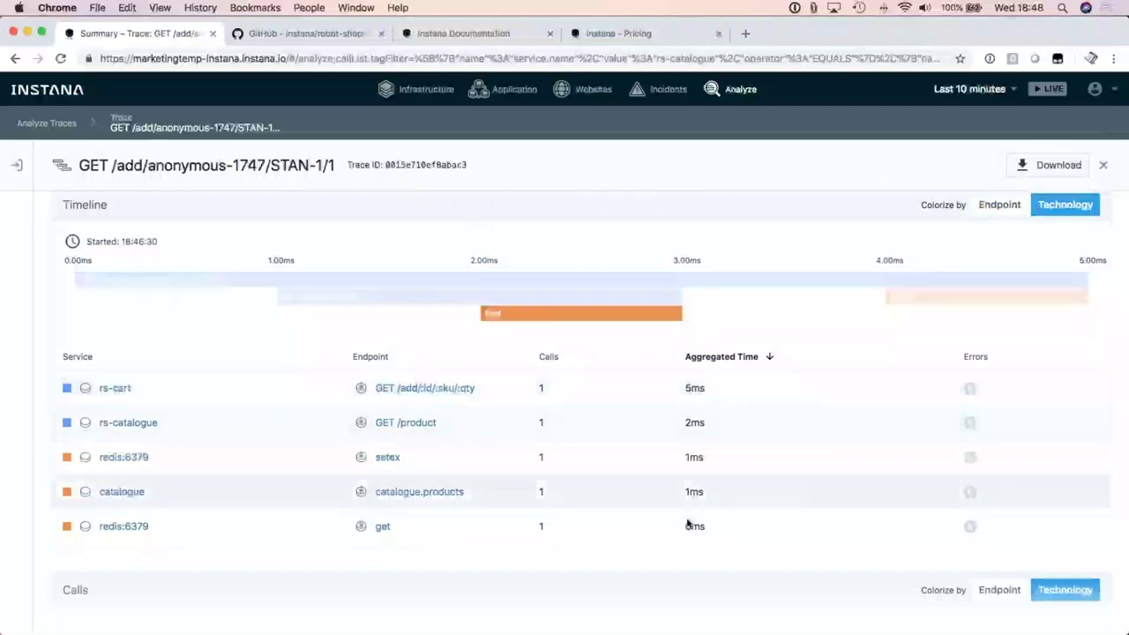
pyautogui.scroll(-5, 946, 546)
pyautogui.moveTo(971, 589)
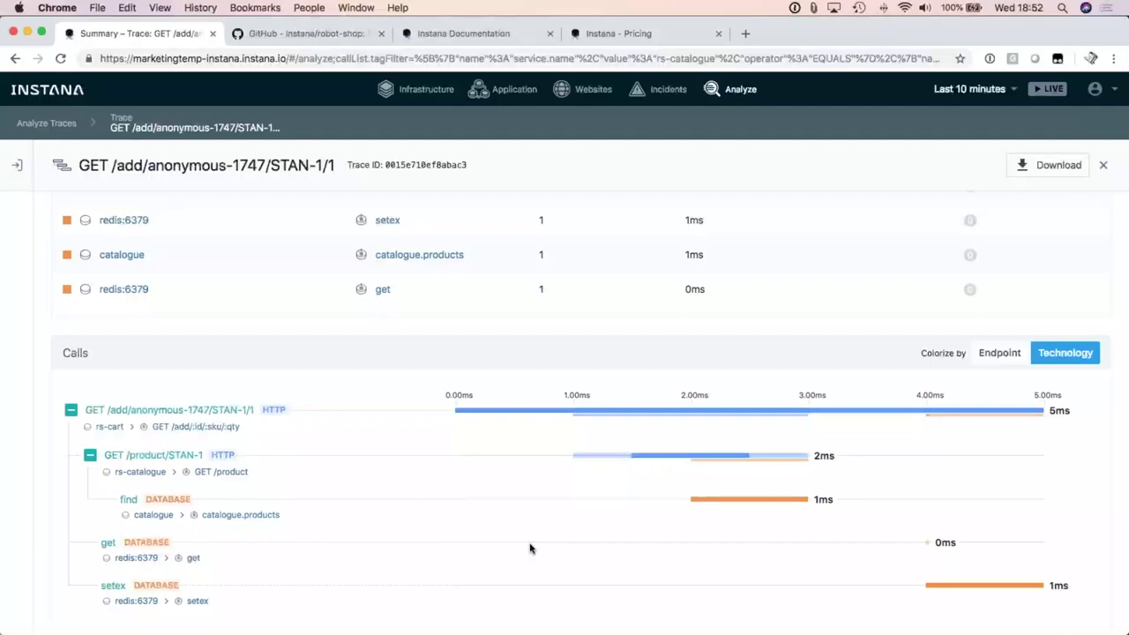
# Open the infrastructure map, deselect the catalogue app, and select the host in eu-west-1a
pyautogui.moveTo(380, 117)
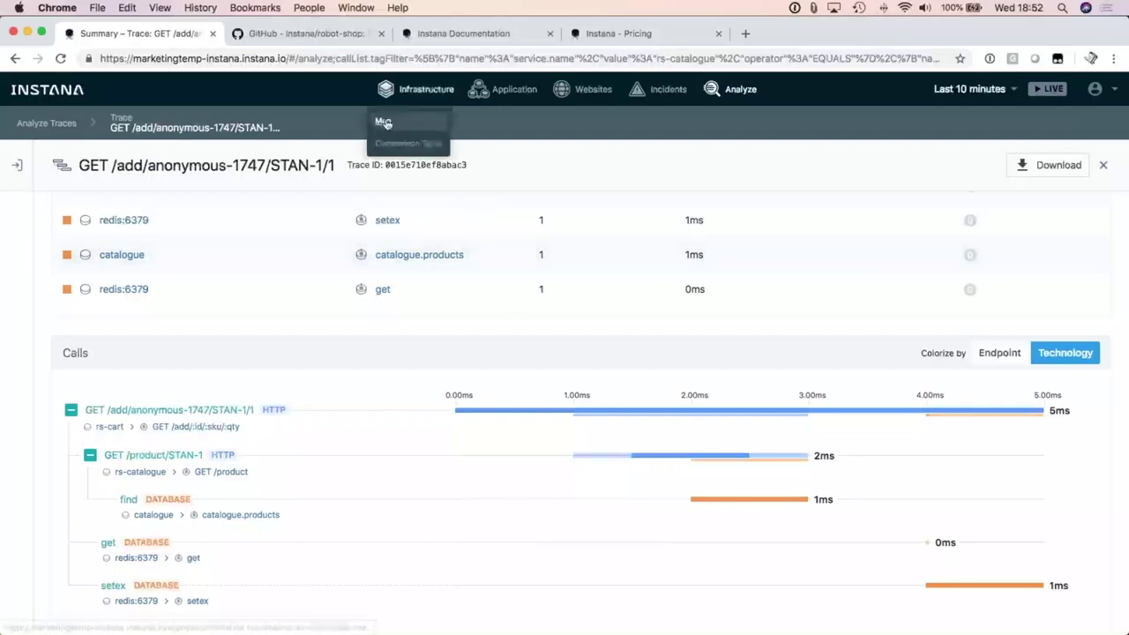
pyautogui.click(385, 123)
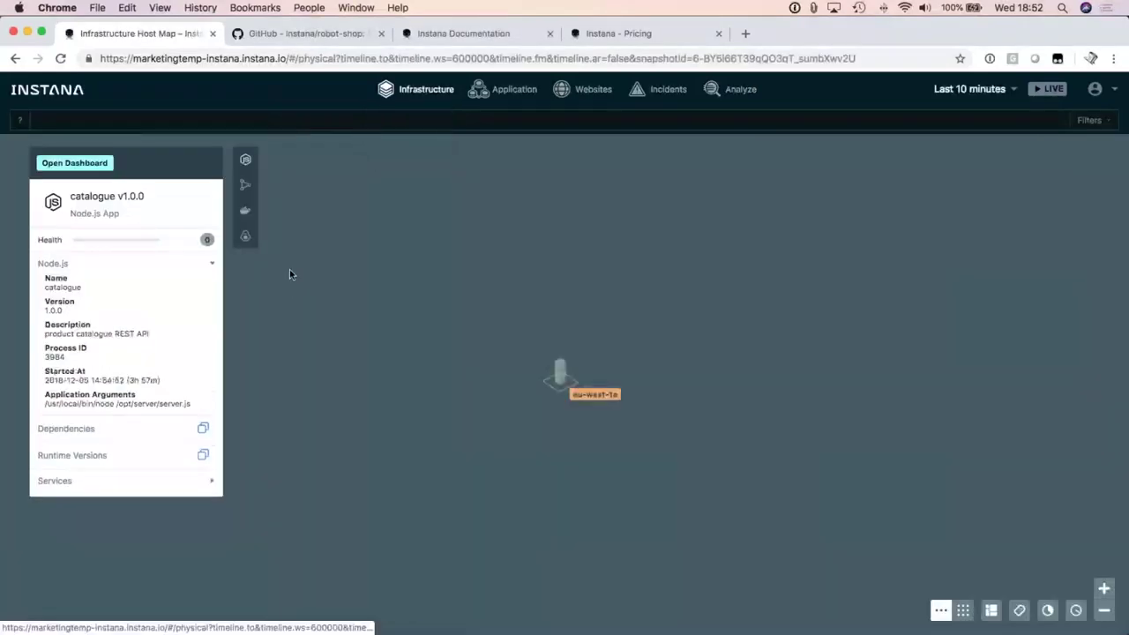
pyautogui.click(290, 269)
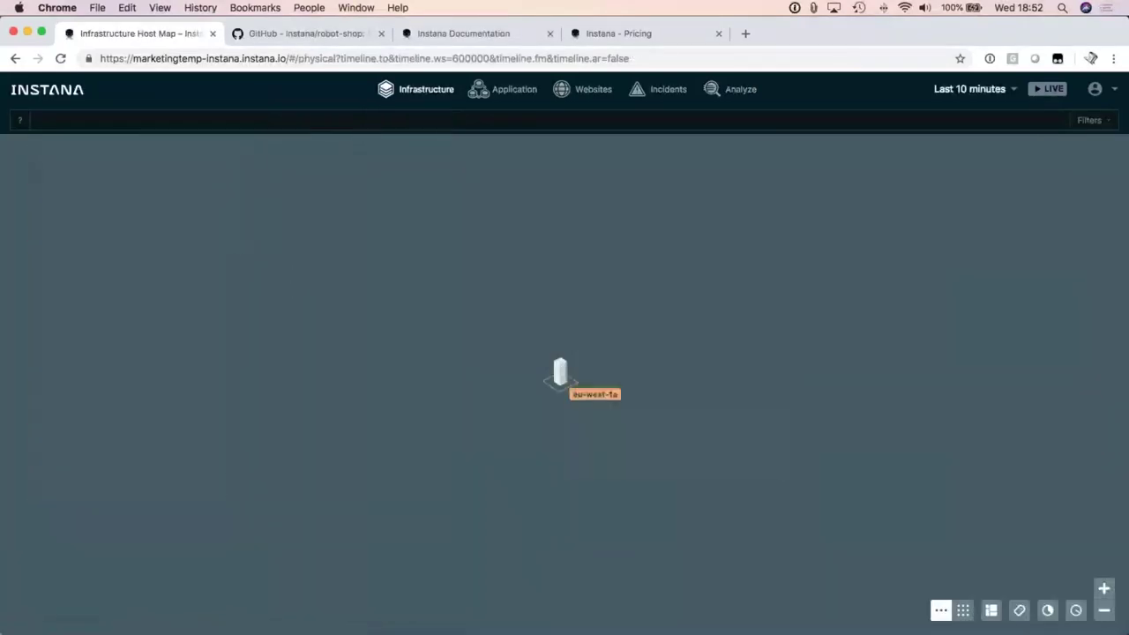
pyautogui.click(560, 371)
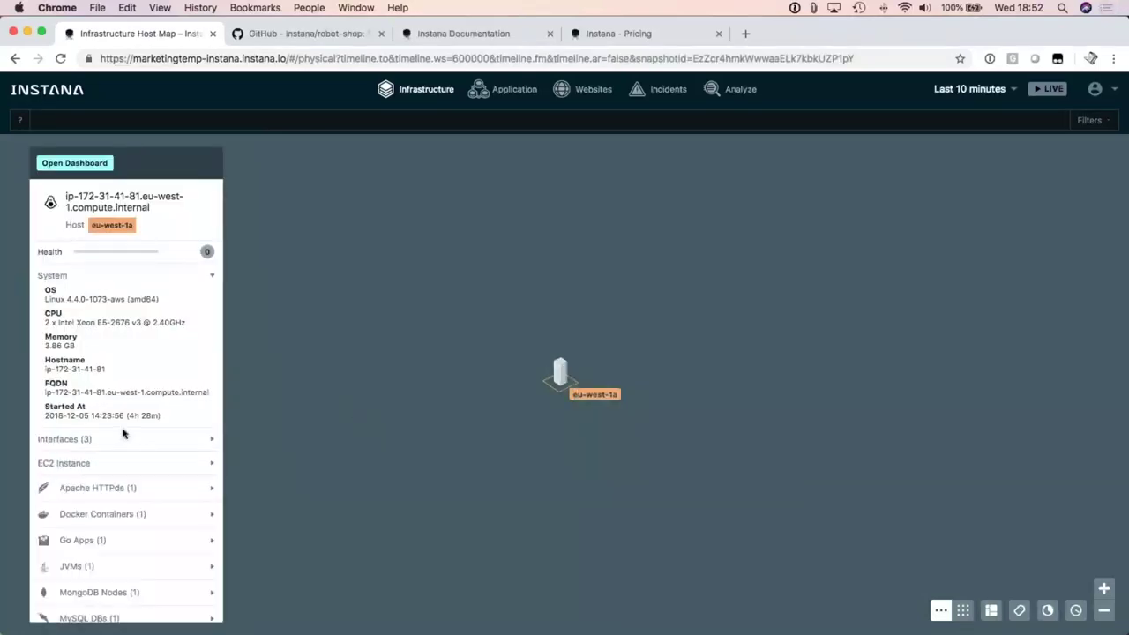
# Open the dashboard of the host's shipping.jar JVM, examine its garbage collection and suspension charts, and close it
pyautogui.scroll(-3, 123, 431)
pyautogui.click(76, 429)
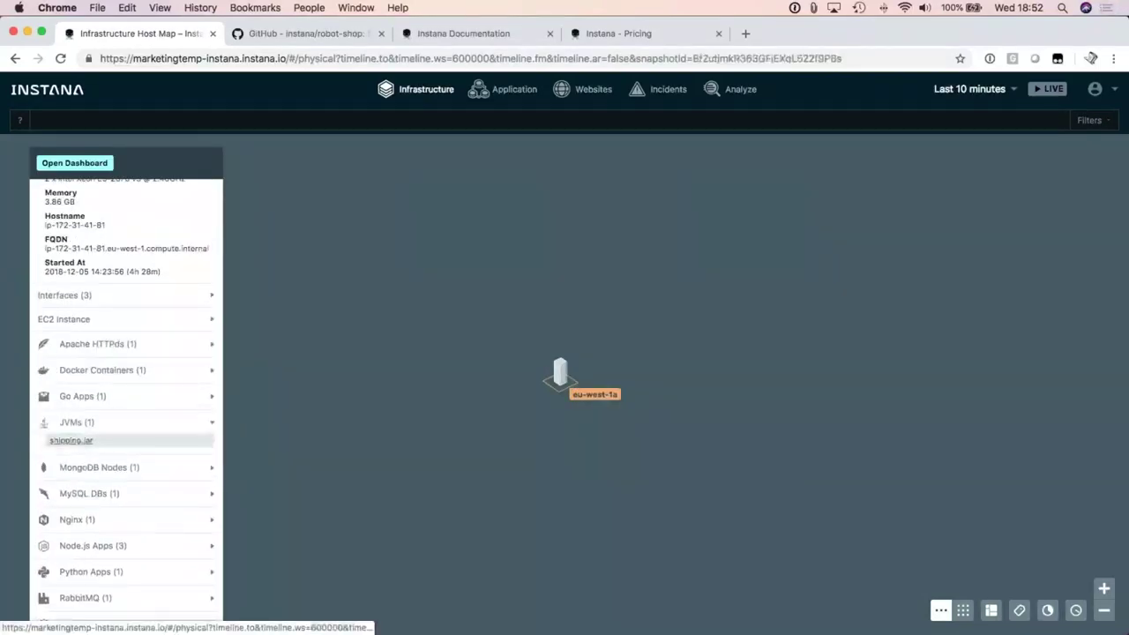
pyautogui.click(80, 443)
pyautogui.click(76, 168)
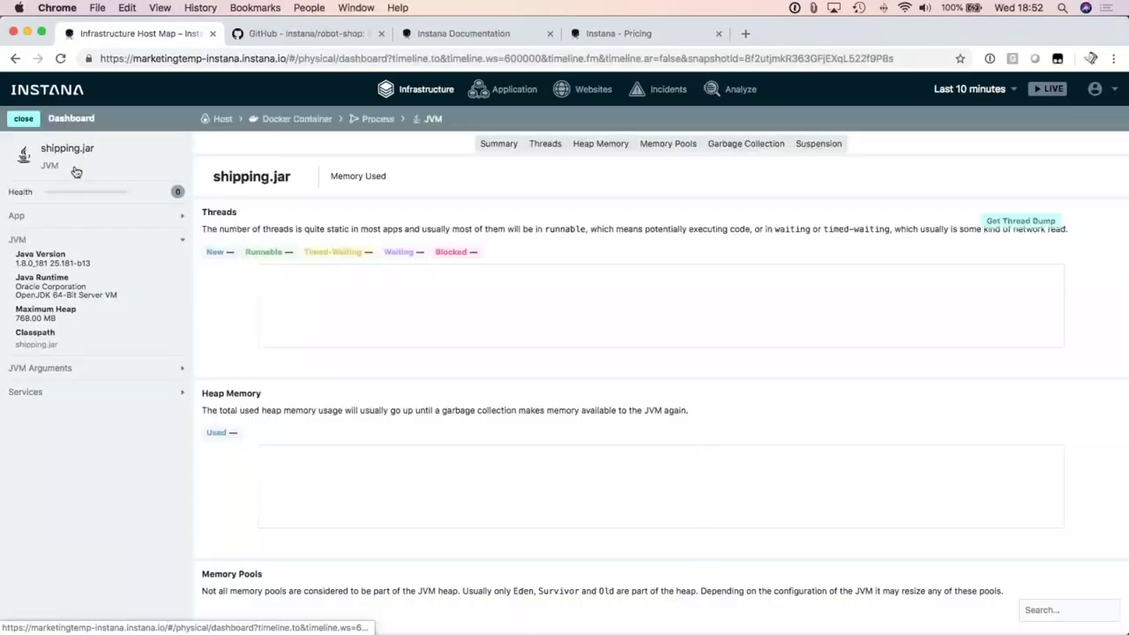
pyautogui.scroll(-10, 377, 444)
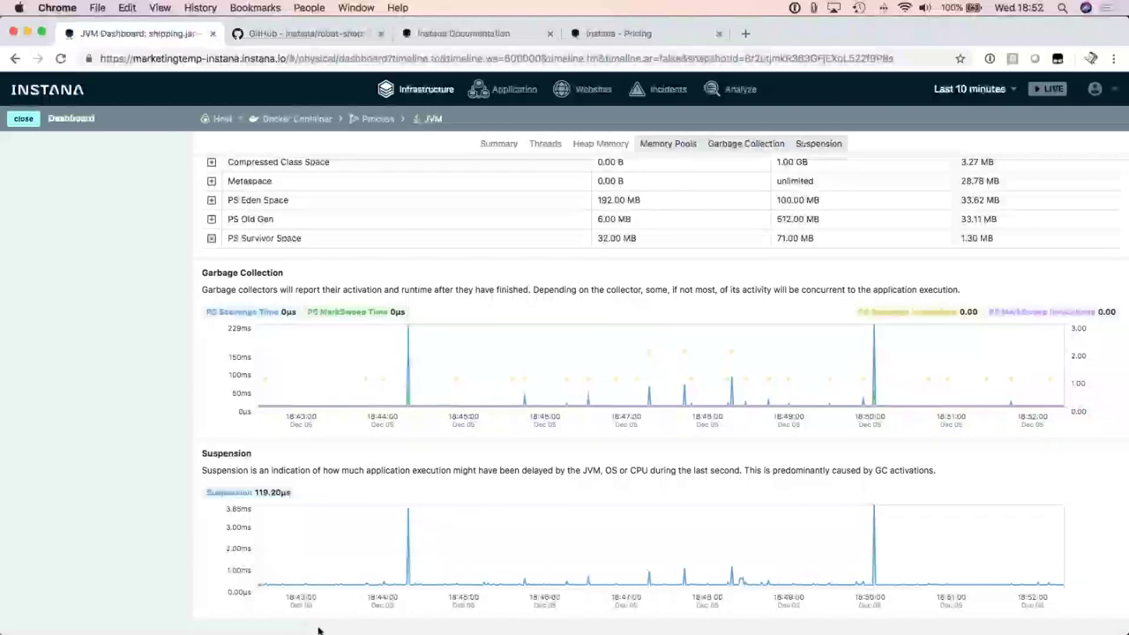
pyautogui.moveTo(333, 349)
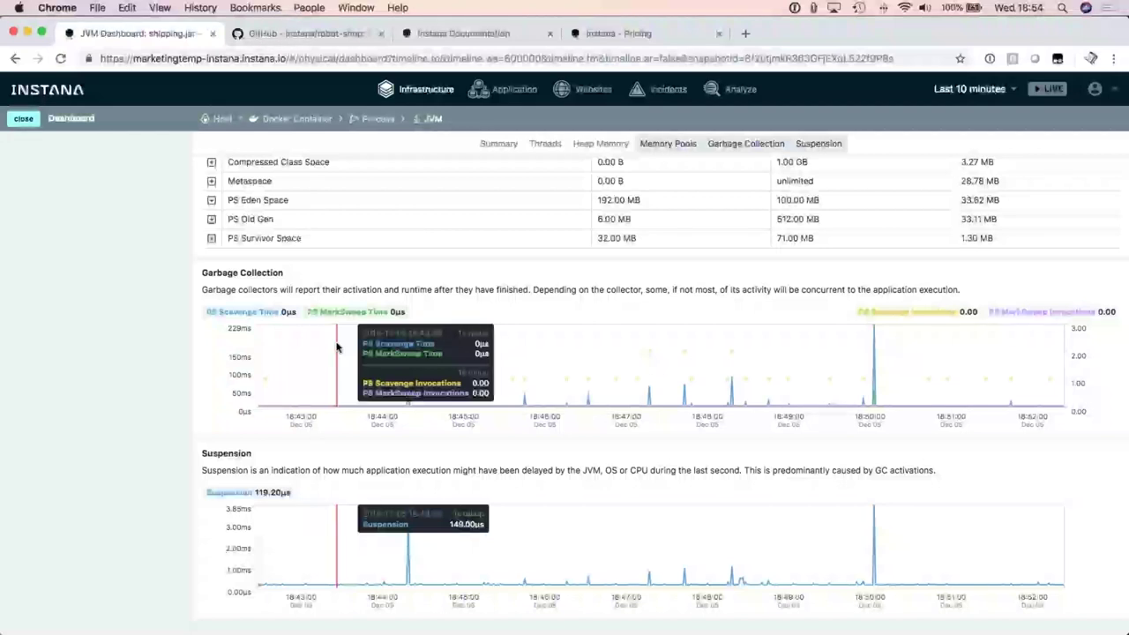
pyautogui.click(23, 119)
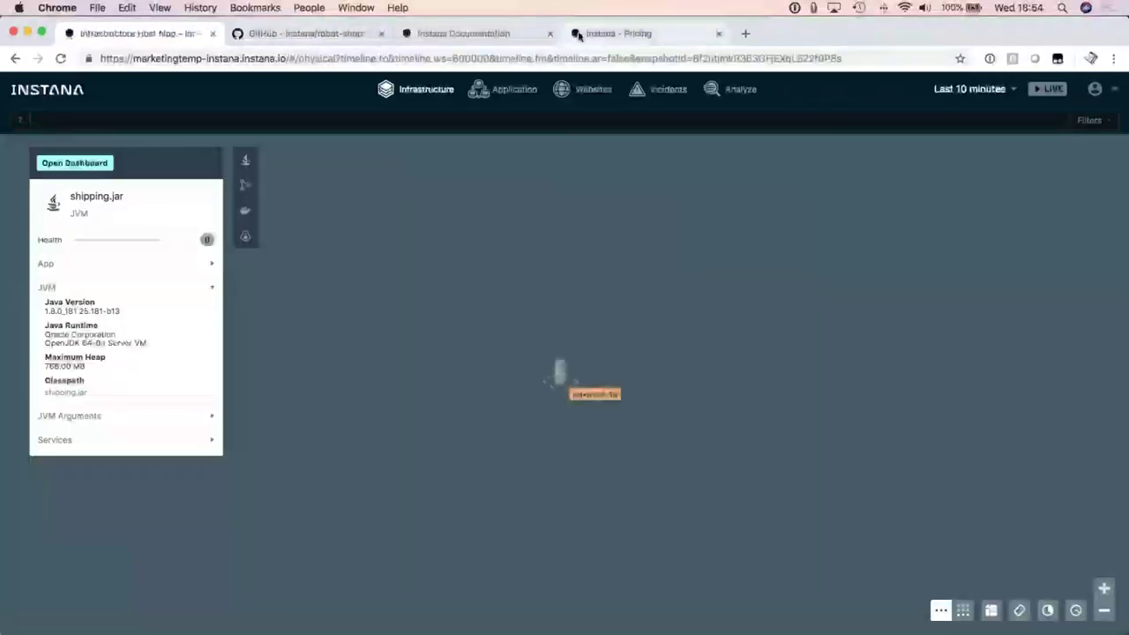
# Switch to the Instana website's home page and look at the robot-shop GitHub repository, ending back on the home page
pyautogui.click(578, 35)
pyautogui.click(199, 102)
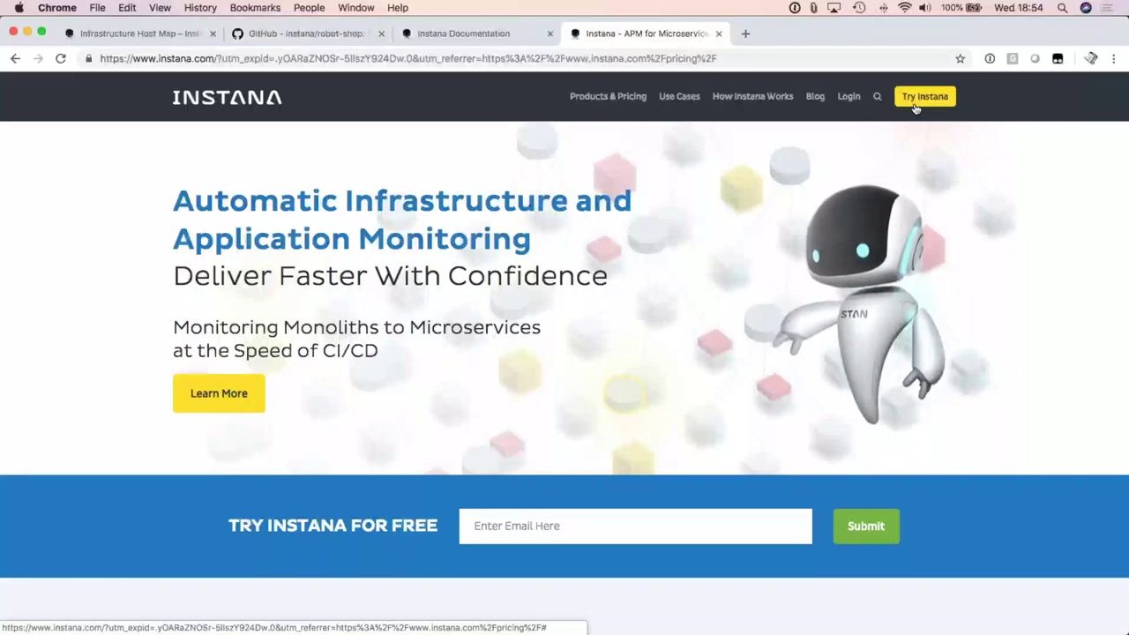
pyautogui.click(253, 33)
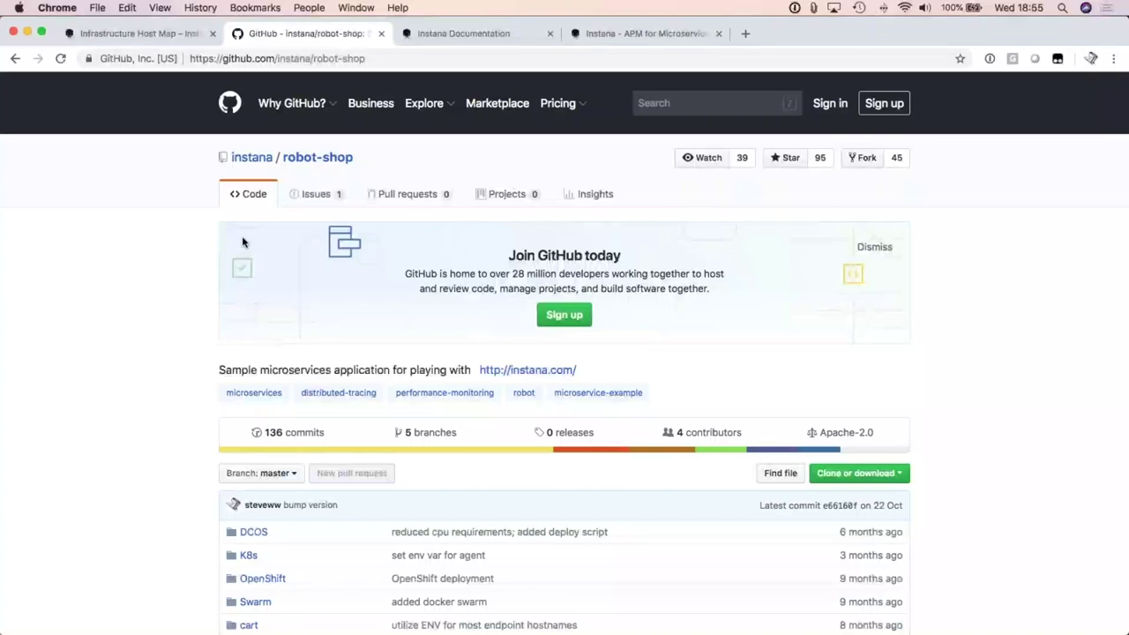
pyautogui.click(604, 36)
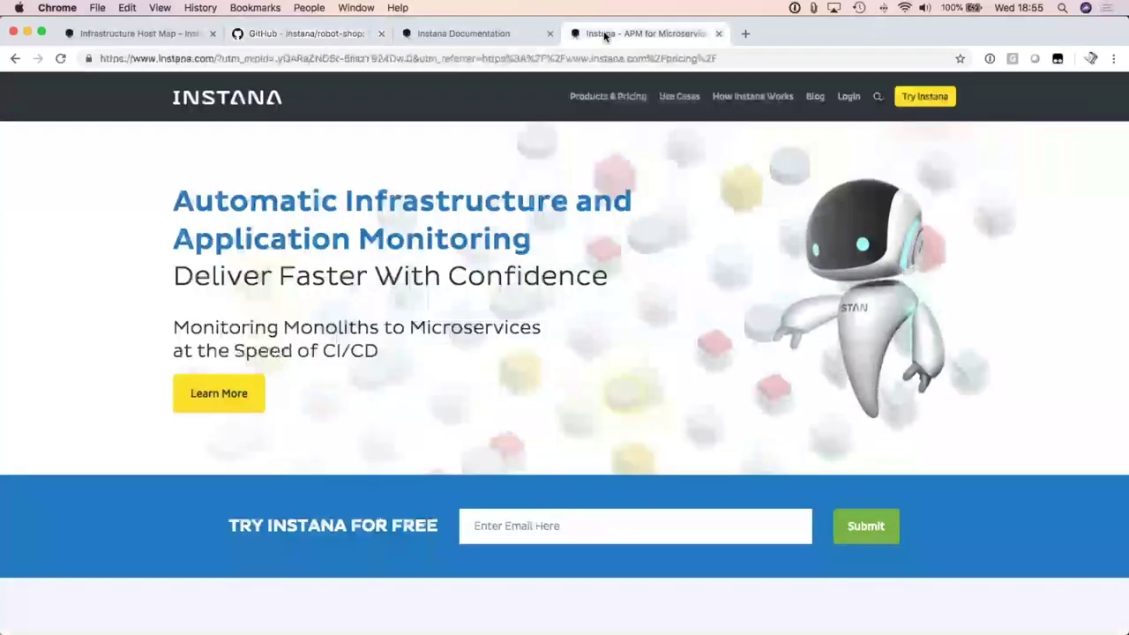